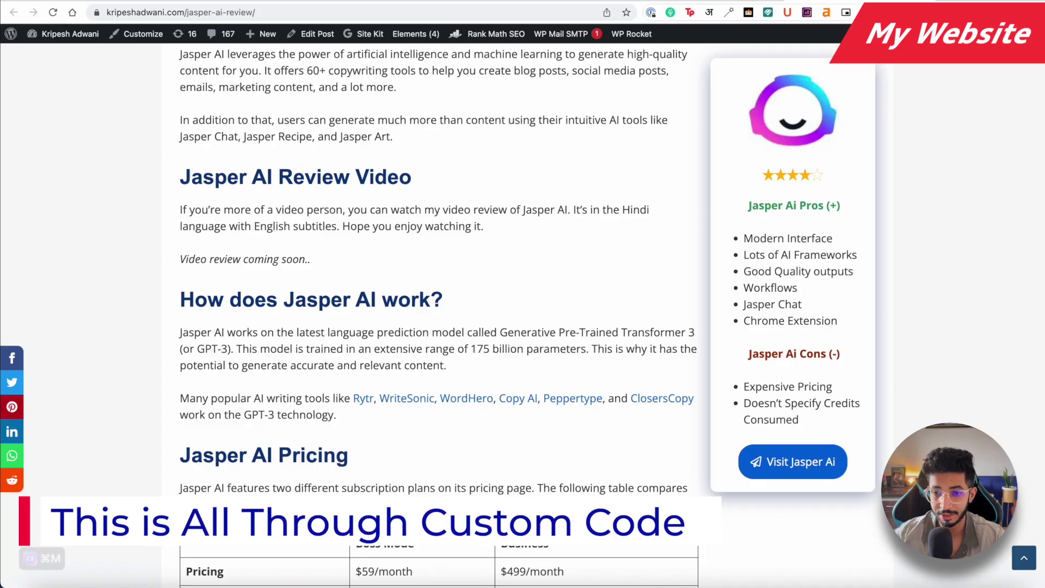
Look through the Jasper AI review article from the review video section down to the user interface section
scroll(649, 314, down, 10)
scroll(649, 314, down, 15)
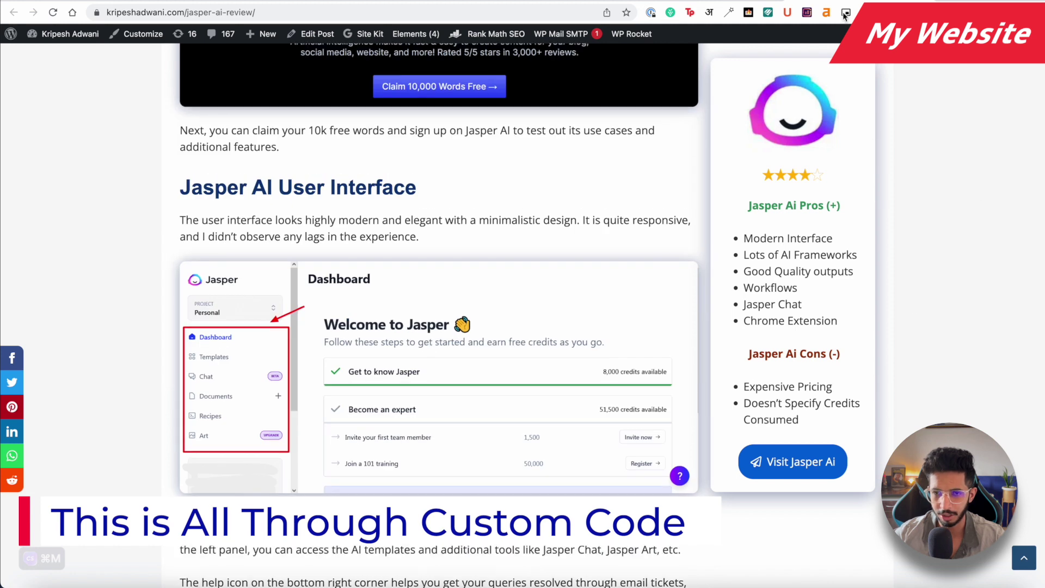
scroll(764, 174, down, 10)
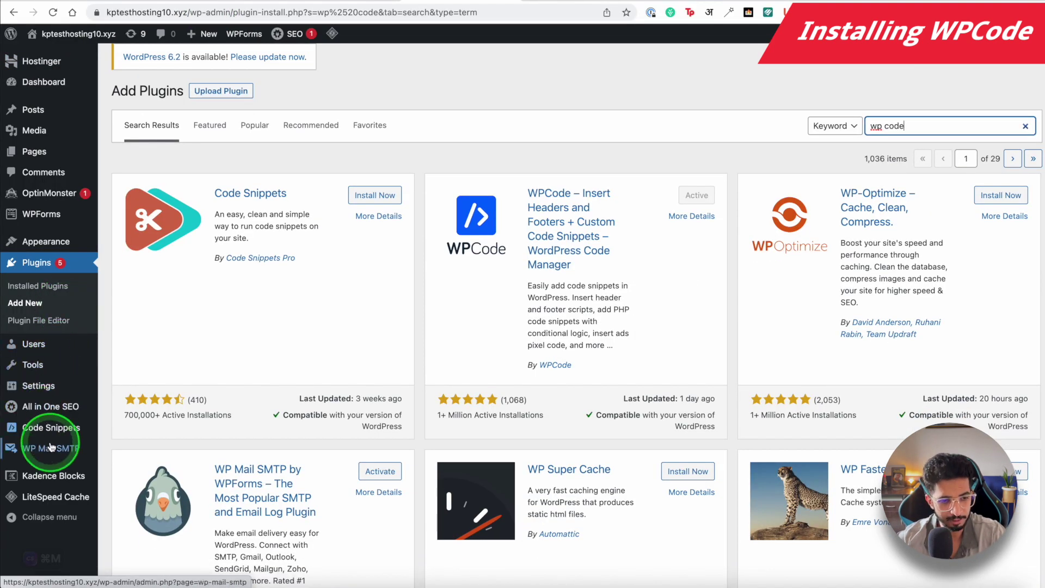
Open the WPCode snippets list and start a new blank custom code snippet
mouse_move(54, 427)
click(117, 415)
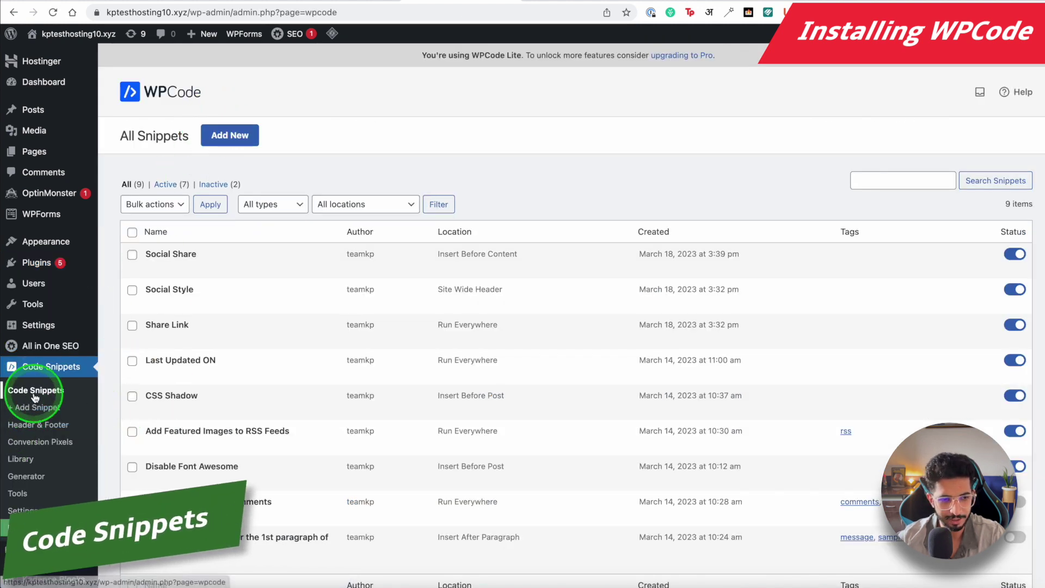
scroll(33, 413, down, 2)
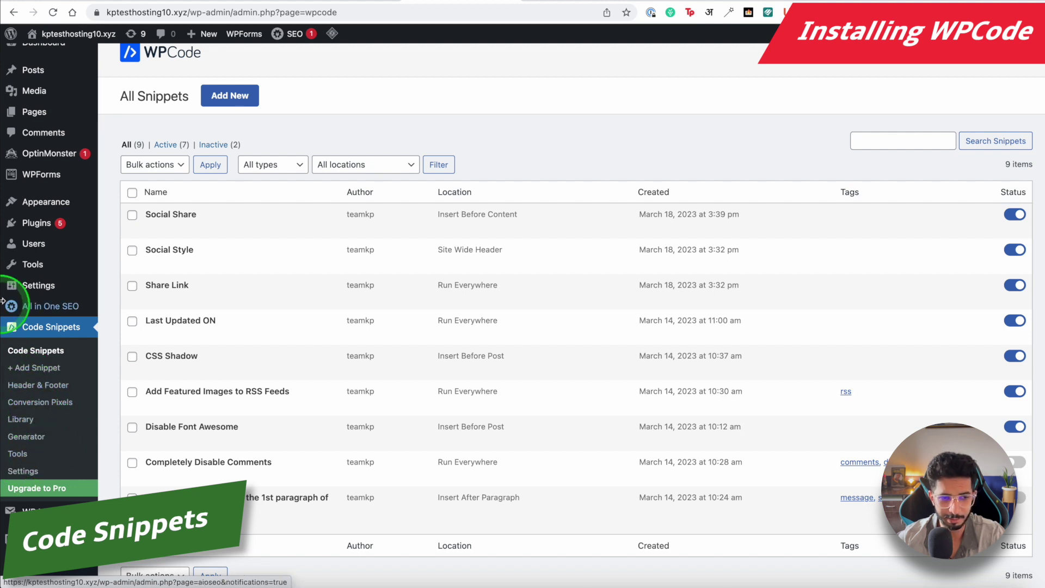
click(30, 348)
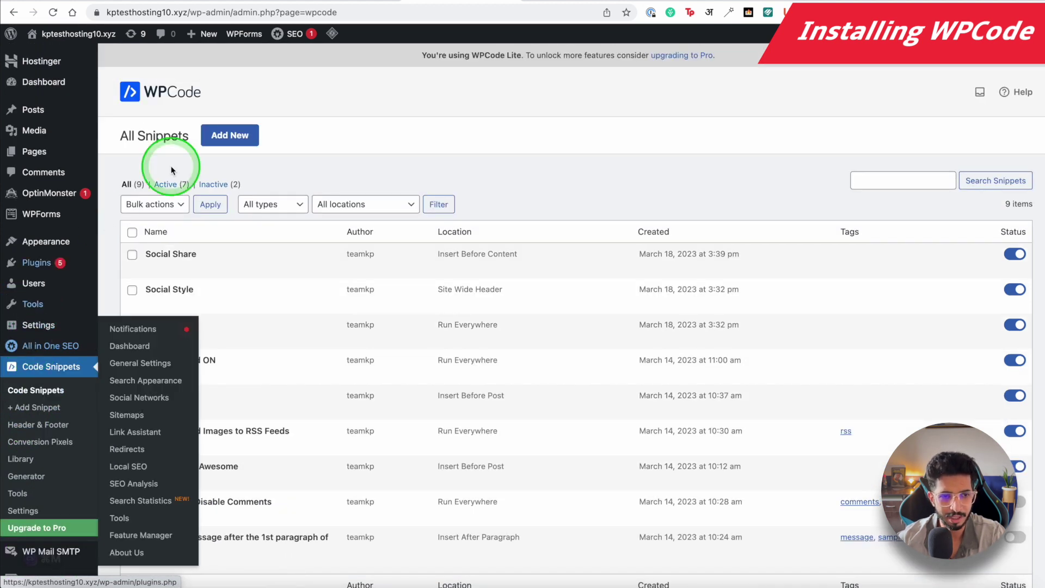
click(246, 135)
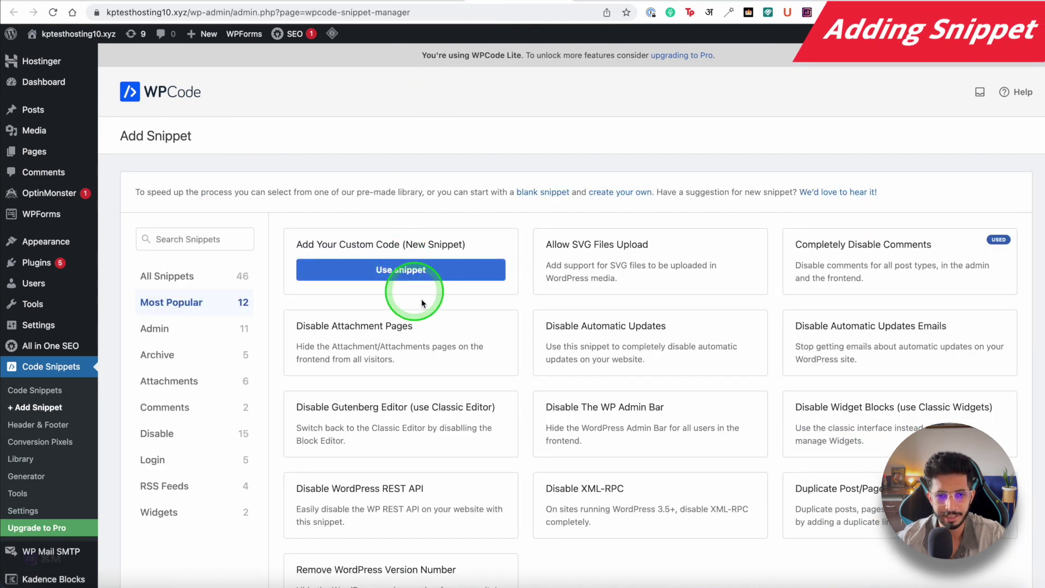
click(413, 271)
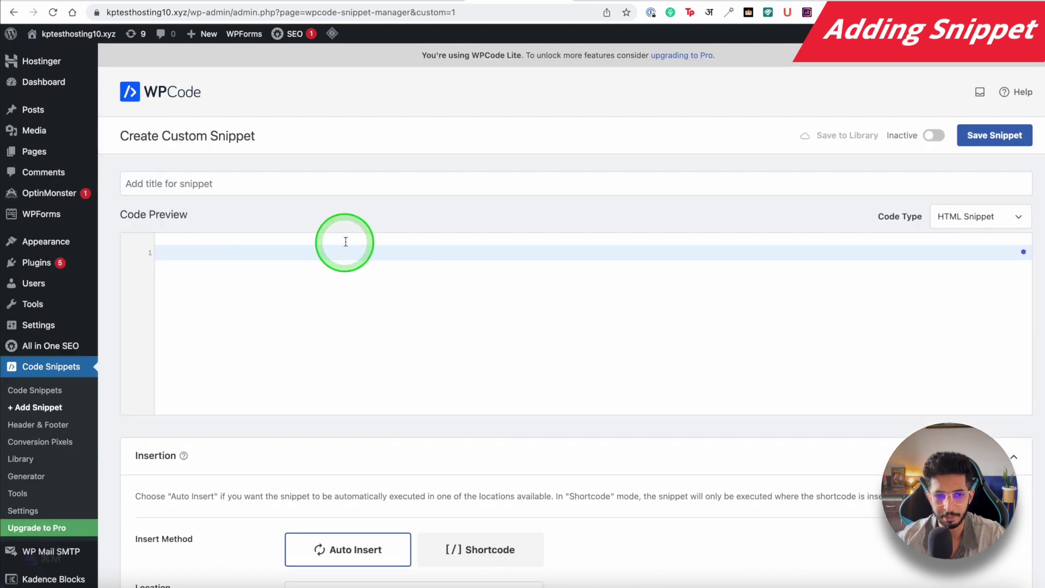
Title the snippet "Shadow in my Images" and set its code type to CSS Snippet
click(233, 181)
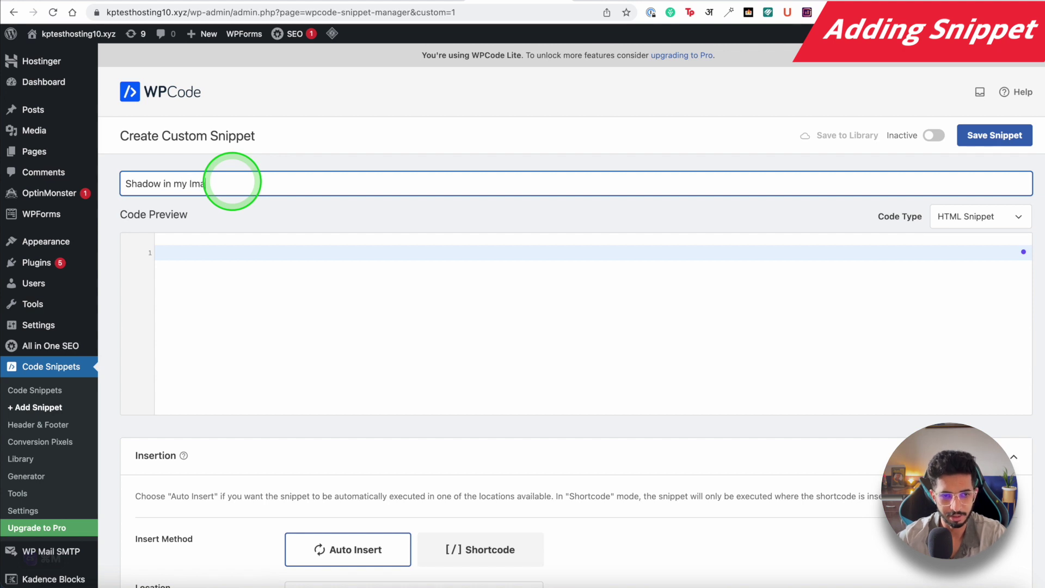
click(984, 217)
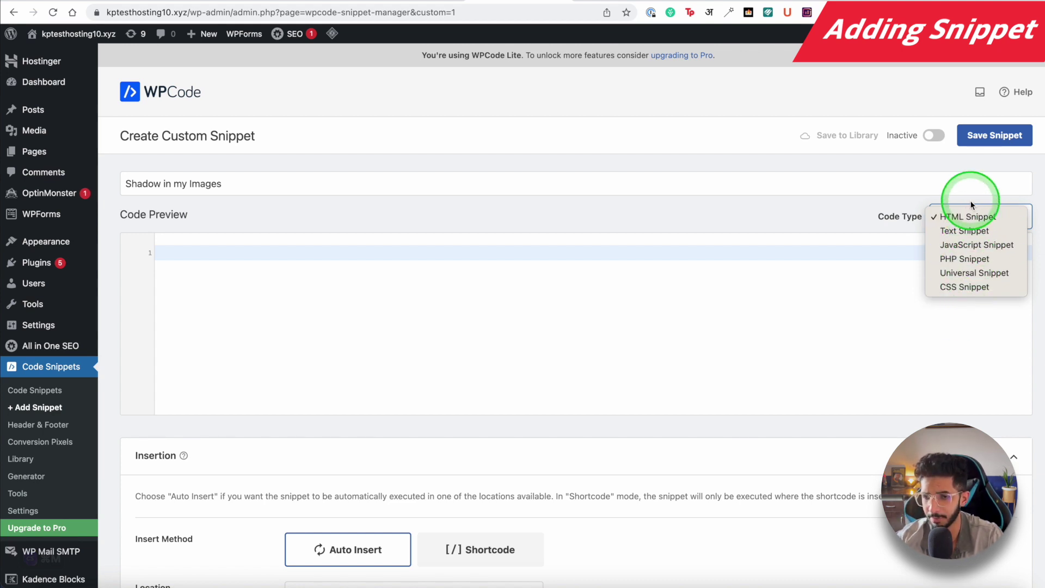
click(938, 286)
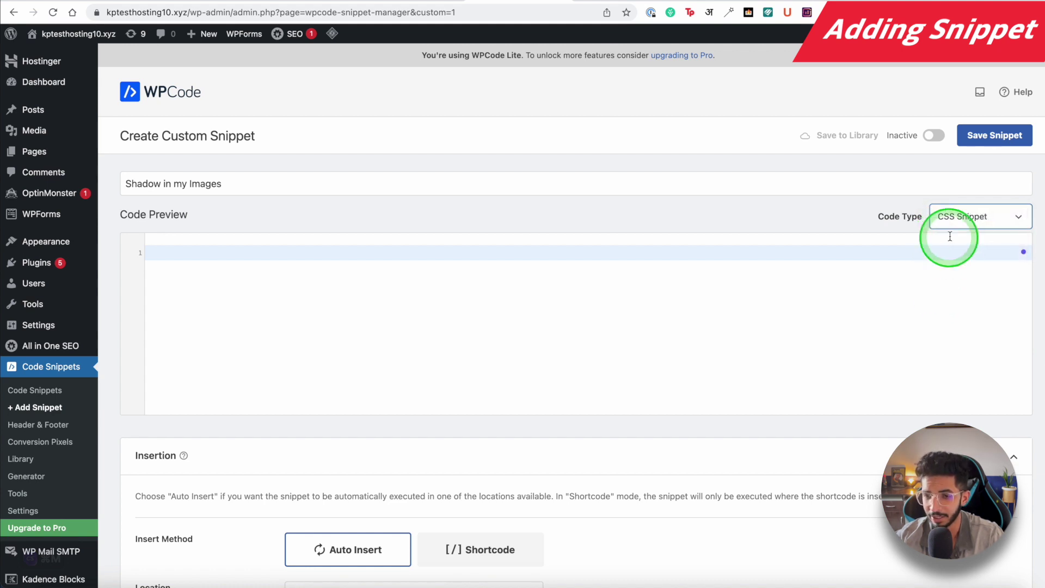
Paste the image-shadow CSS into the snippet code and choose Site Wide Header as its auto-insert location
key(super+v)
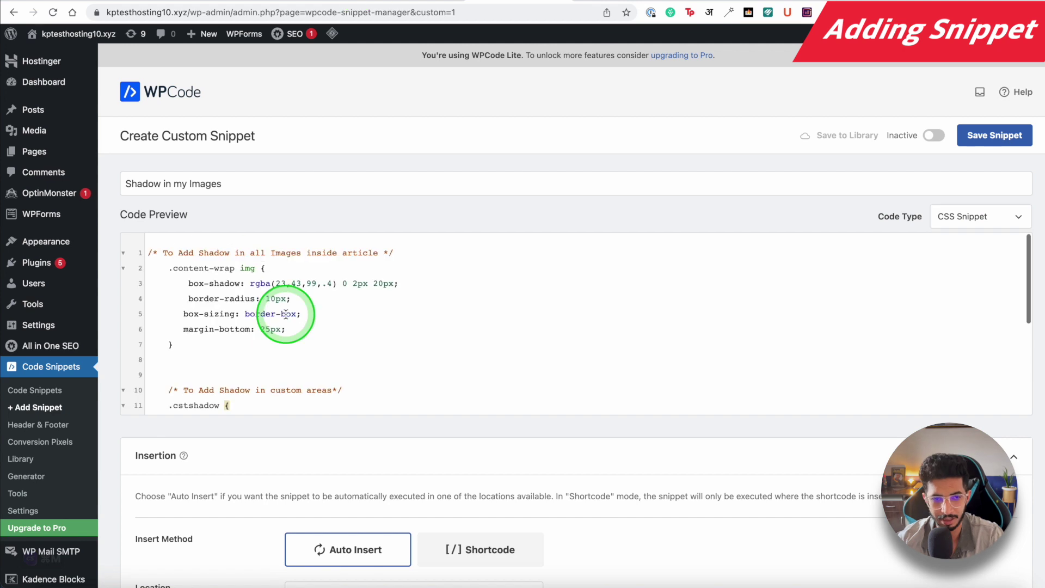
click(262, 281)
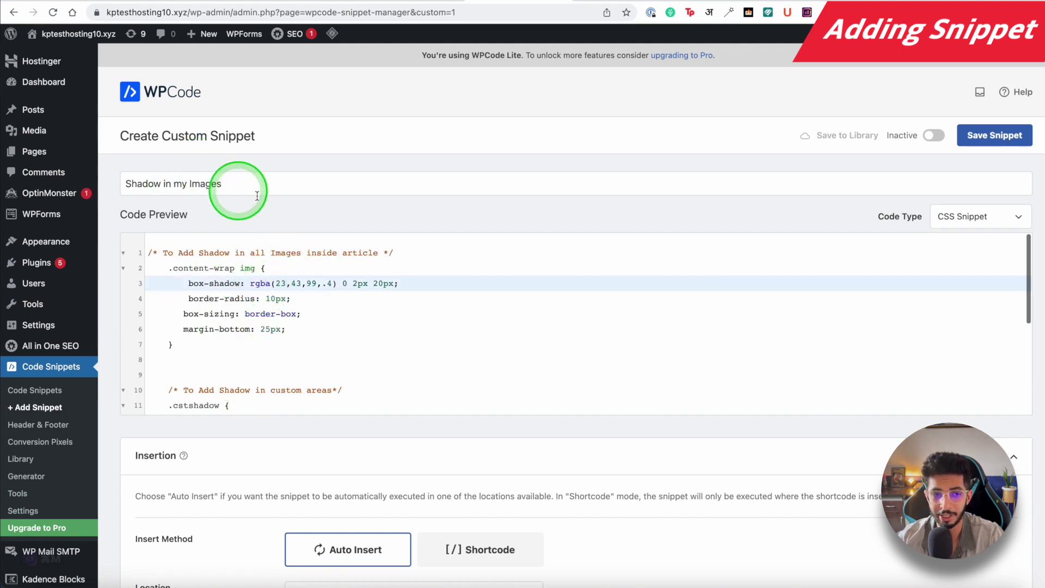
scroll(337, 264, down, 5)
scroll(315, 358, down, 5)
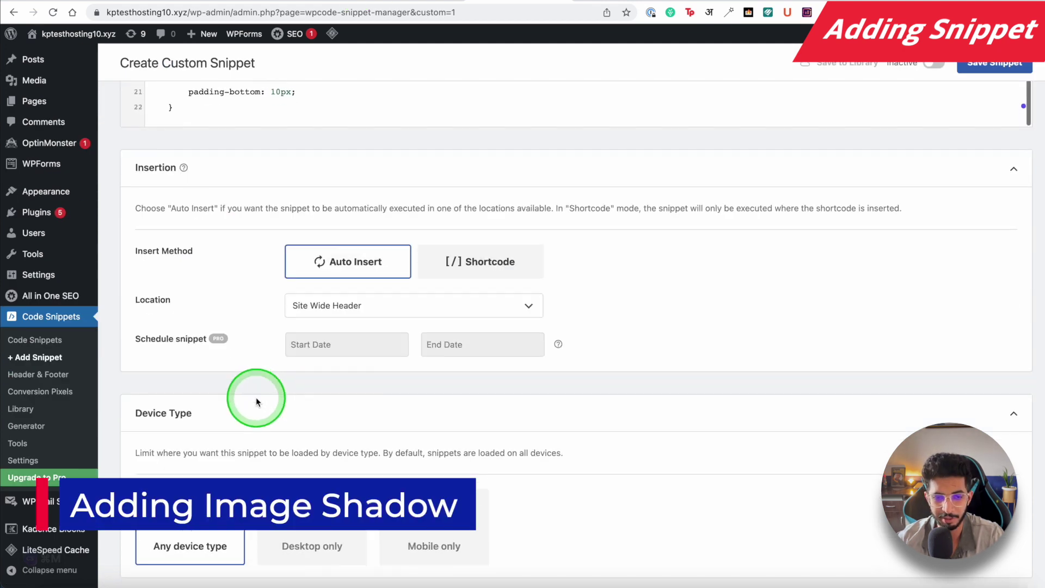
click(340, 302)
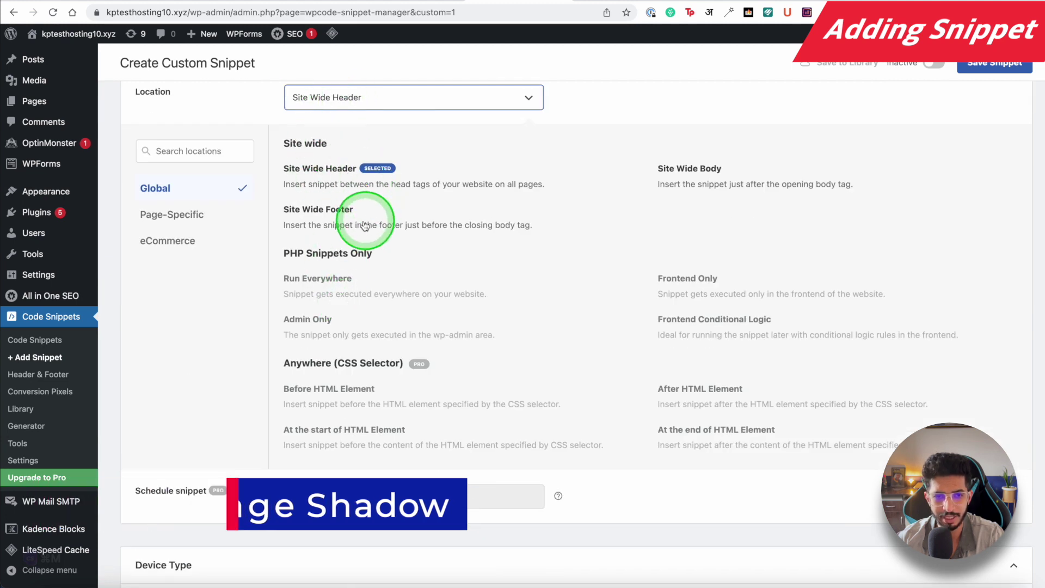
click(336, 174)
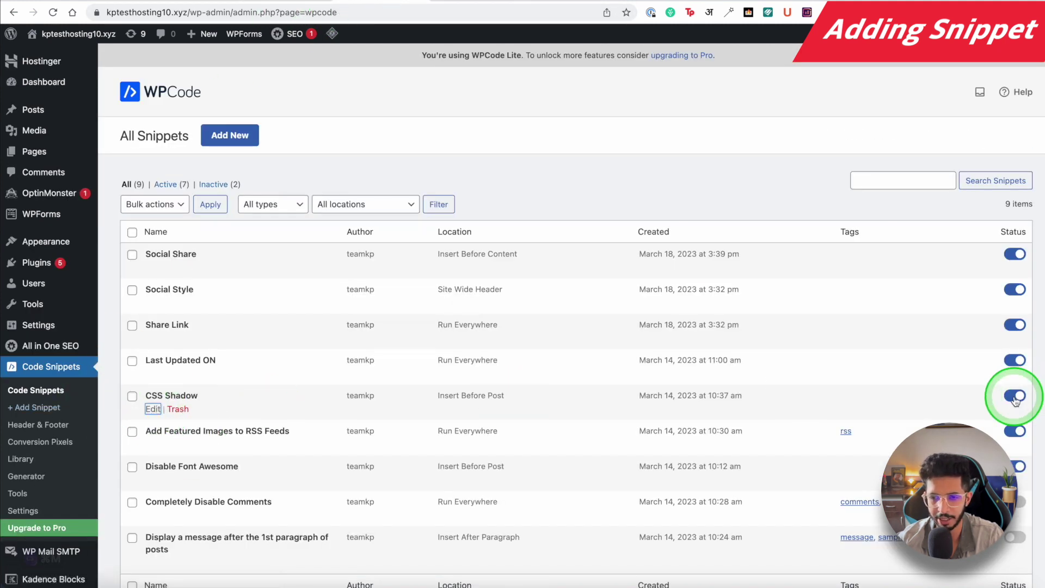
Switch to the test website and open the blog post "Why Startups Fail: 11 Mistakes Founders Keep Making"
click(562, 2)
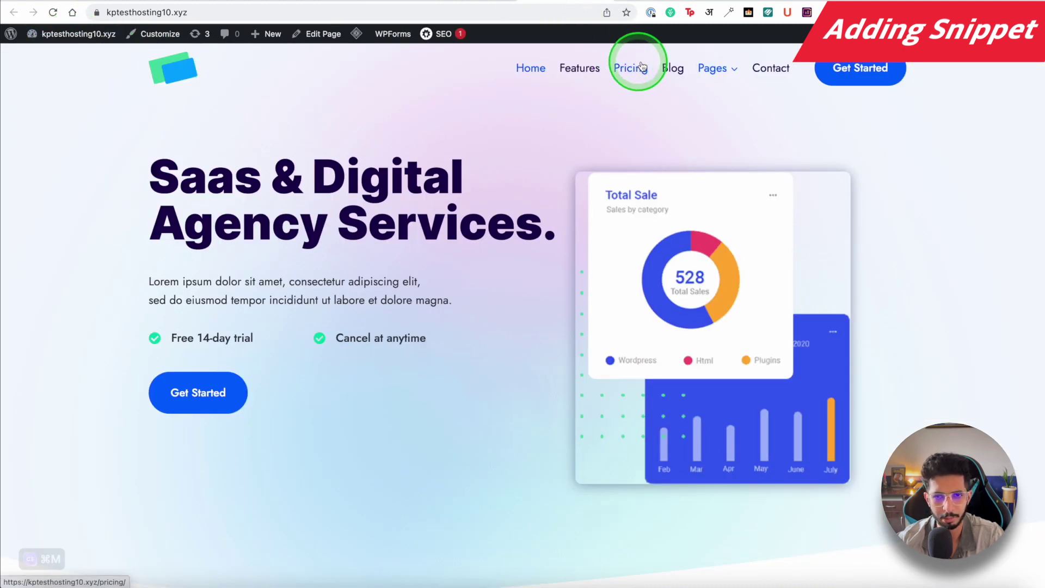
click(671, 68)
scroll(392, 409, down, 3)
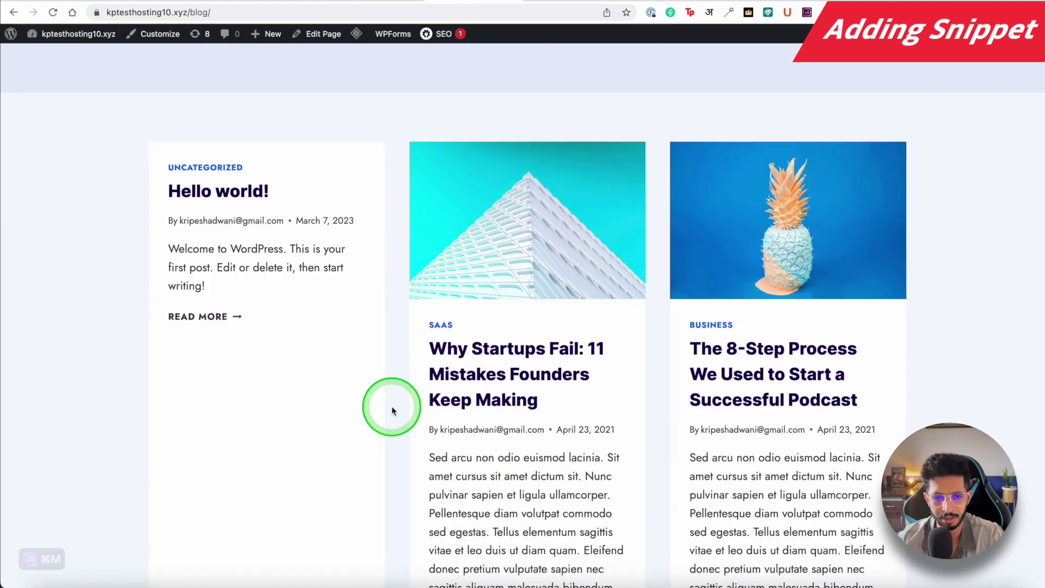
scroll(576, 345, down, 10)
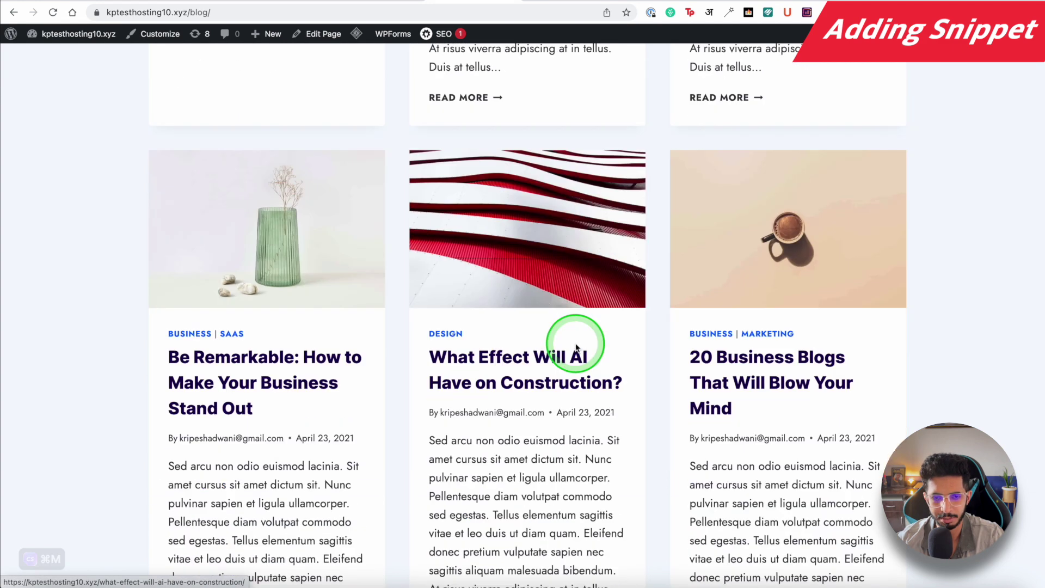
scroll(576, 346, up, 12)
click(510, 461)
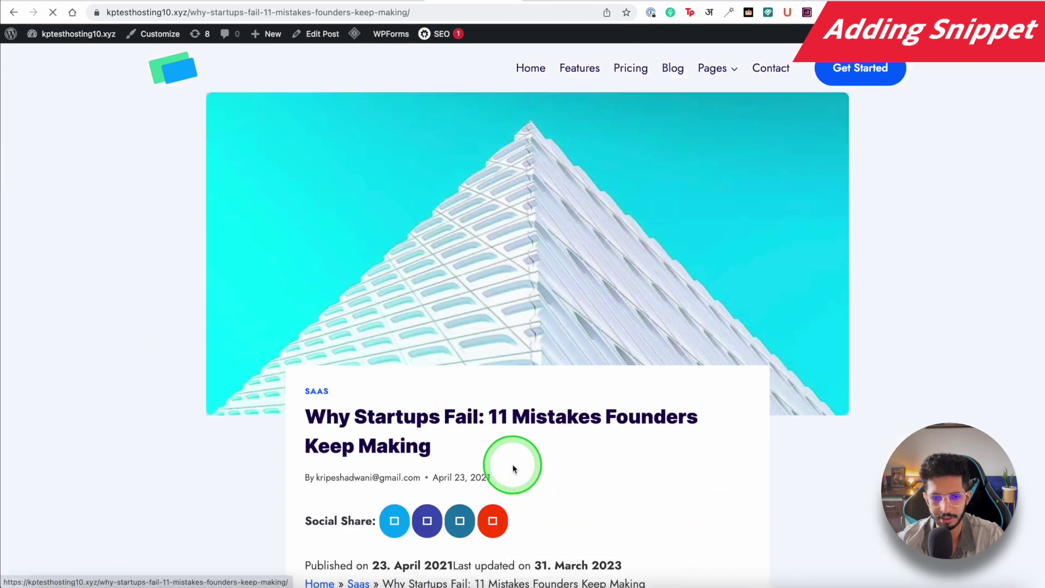
Inspect the pink and blue image in the article body to see which CSS rules style it
scroll(424, 279, down, 15)
scroll(358, 278, up, 5)
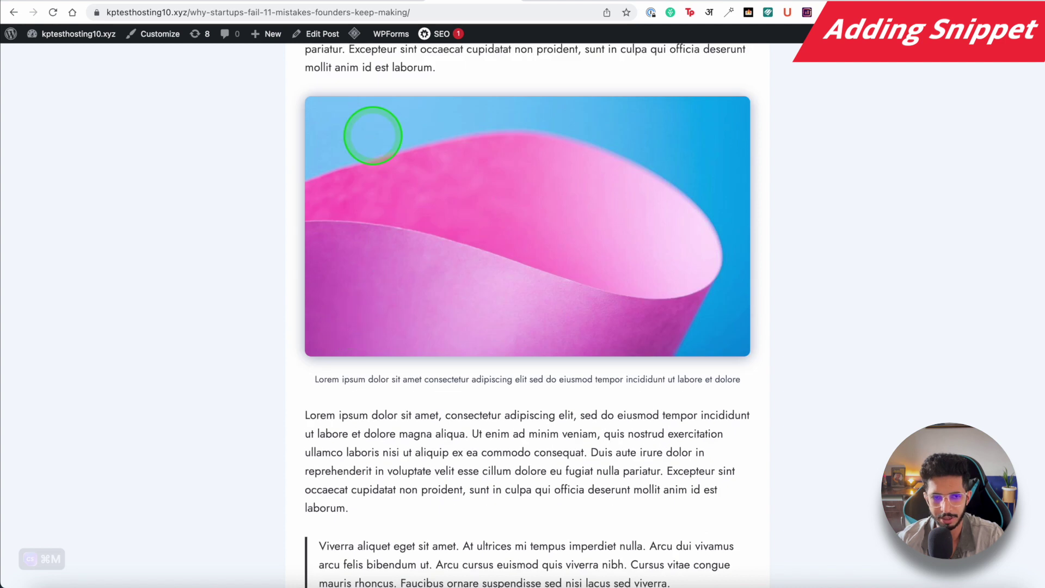
right_click(600, 275)
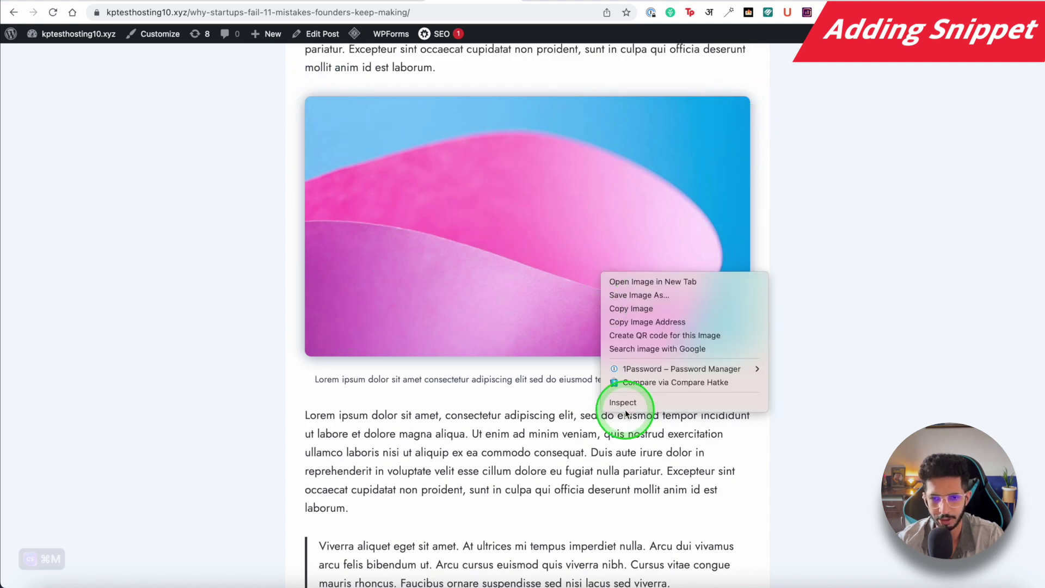
click(628, 401)
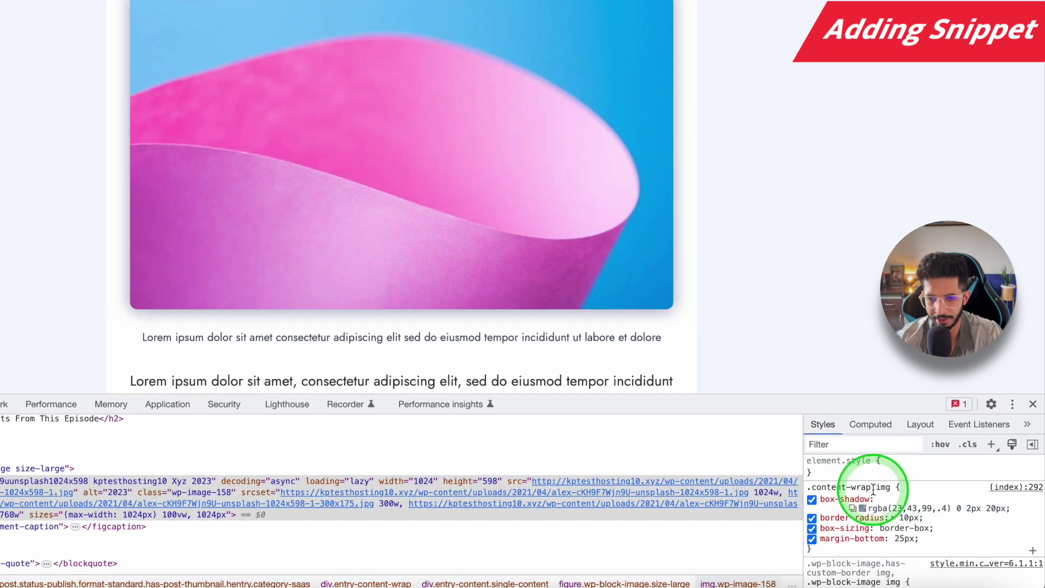
Open the existing CSS Shadow snippet and edit the border-radius value in its .content-wrap img rule
click(303, 5)
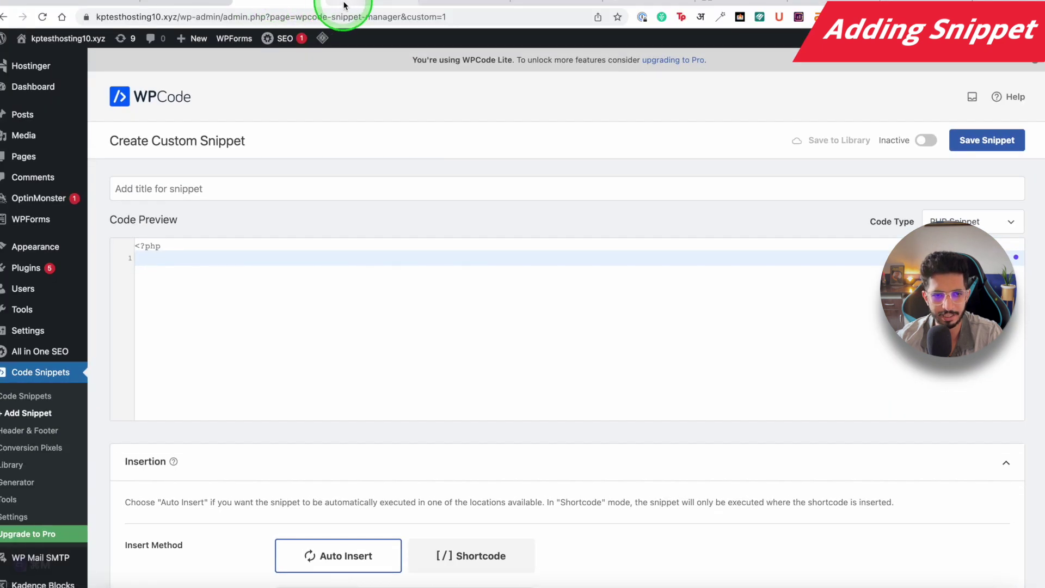
click(345, 5)
click(141, 415)
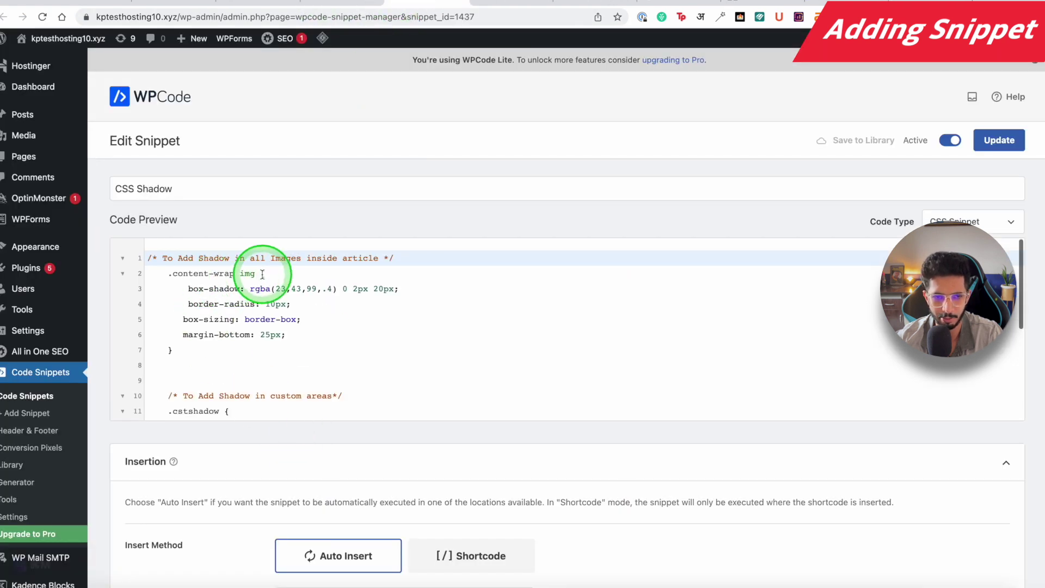
scroll(238, 299, down, 1)
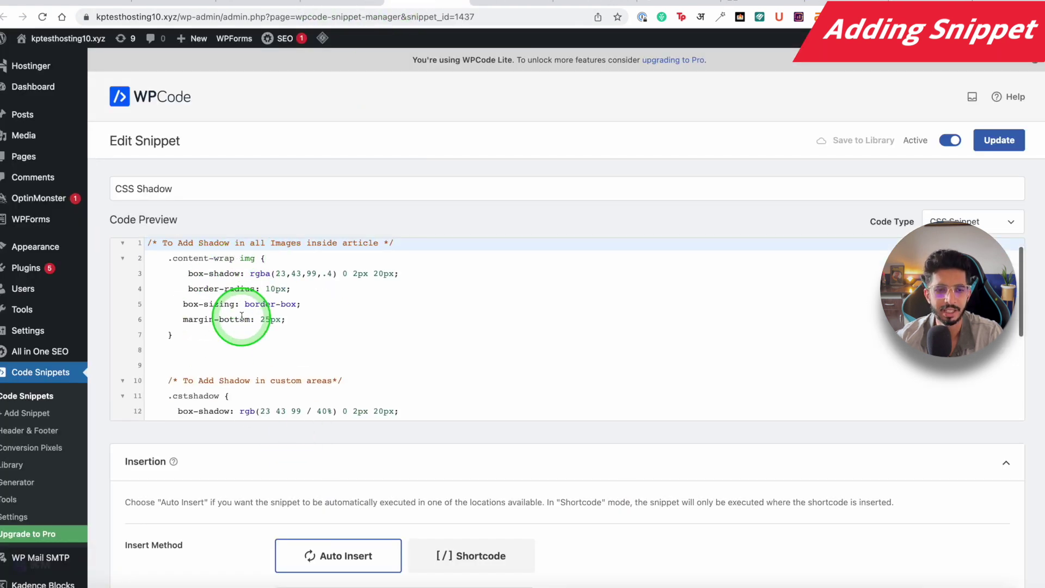
click(271, 288)
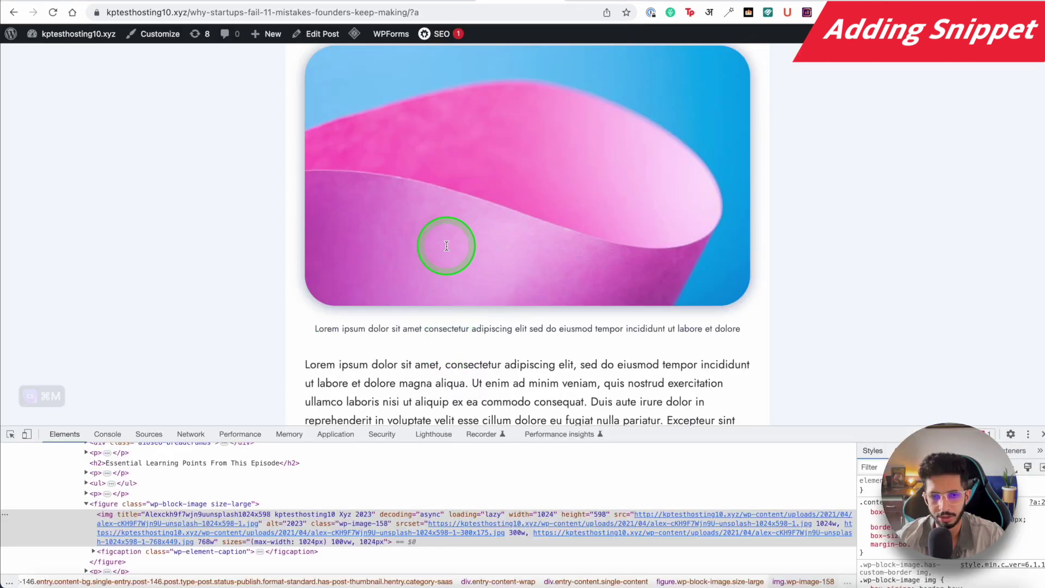
Check the corners and shadow of the pink and blue image in the blog post
scroll(430, 217, up, 5)
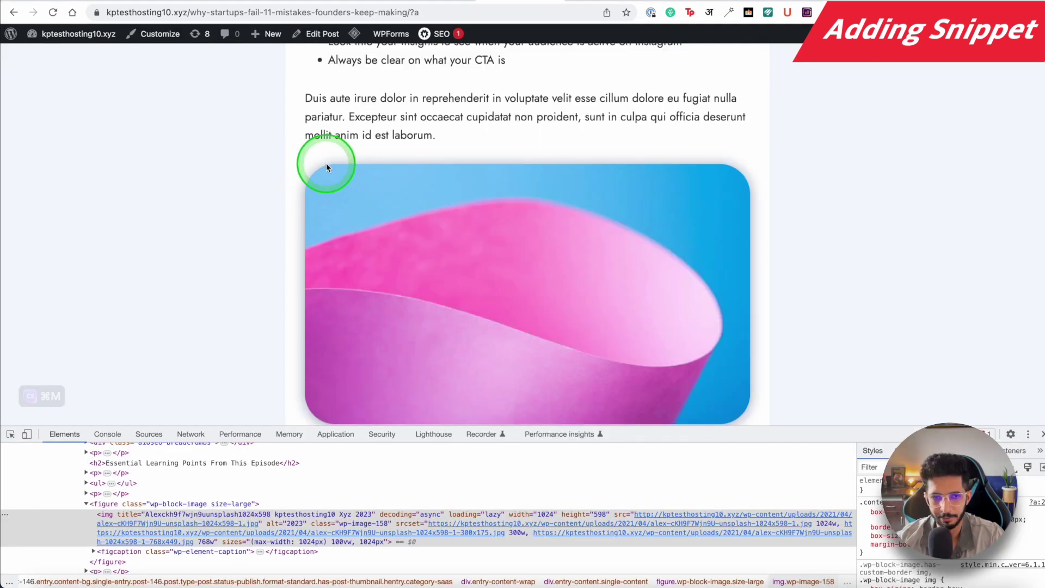
scroll(597, 321, down, 1)
scroll(314, 242, down, 1)
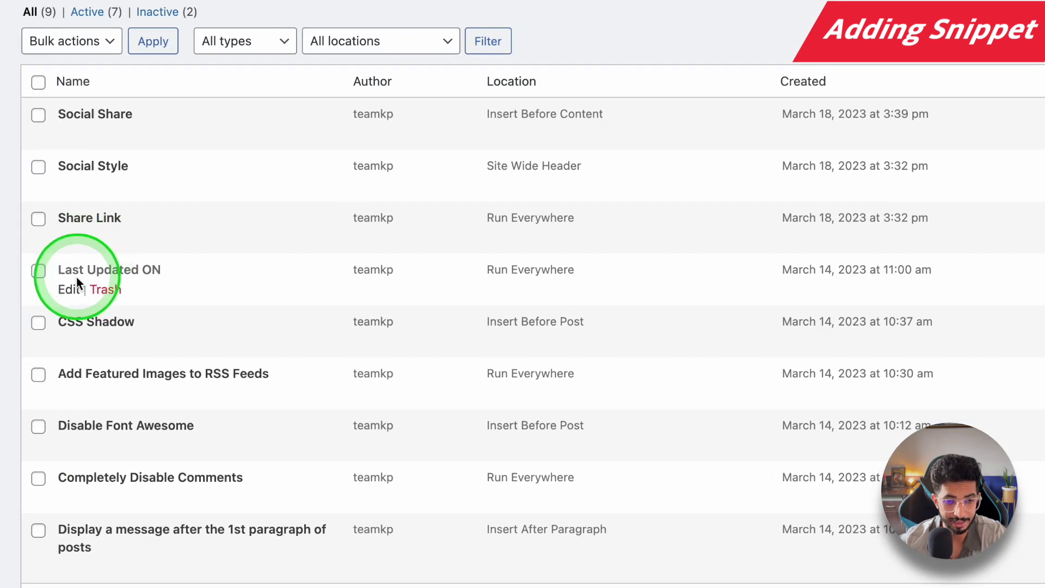
Open the Share Link and Social Style snippets for editing from the snippets list
scroll(74, 279, down, 2)
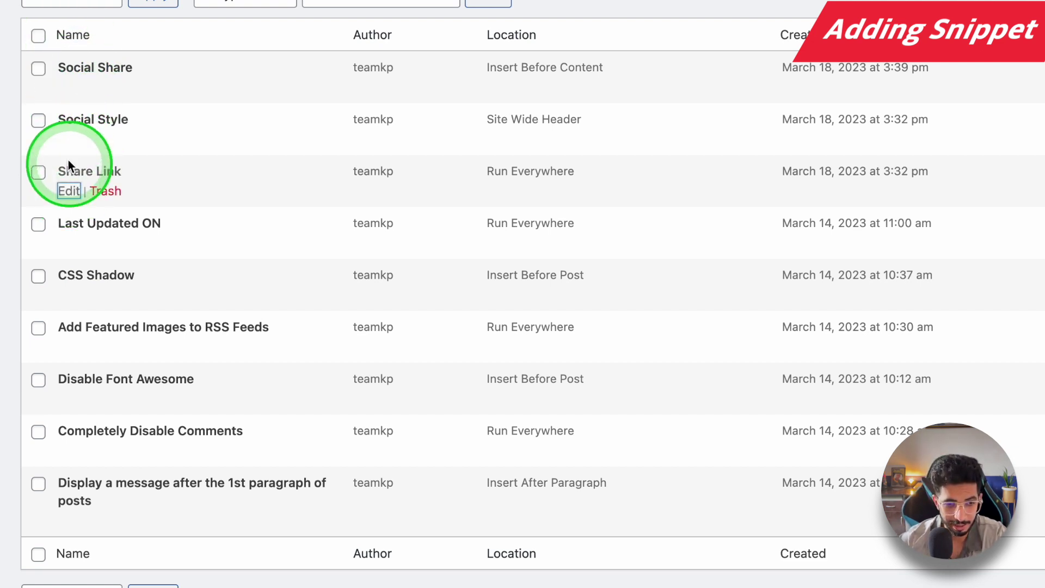
click(68, 139)
click(69, 87)
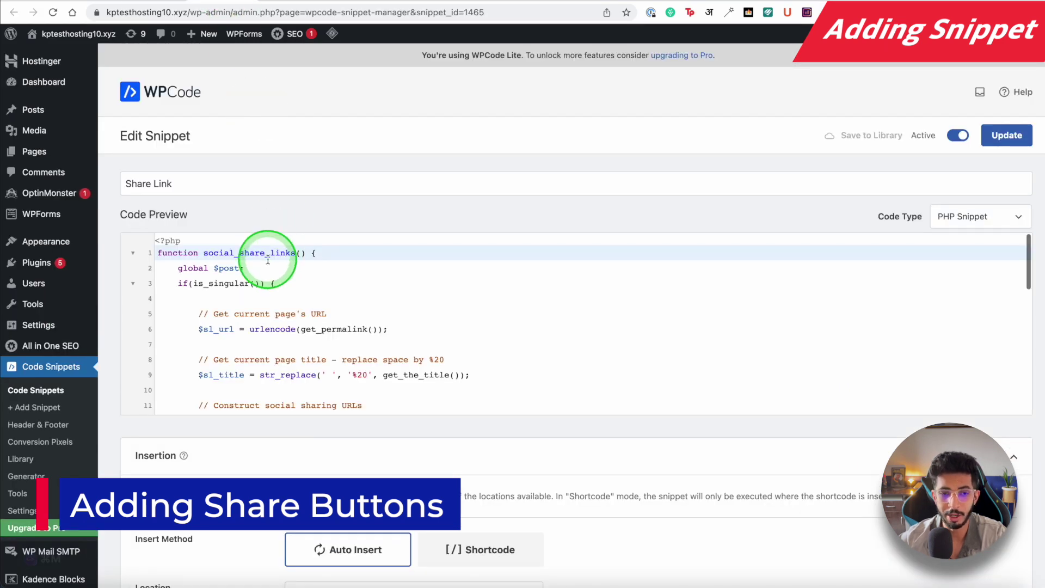
Review the PHP code of the Share Link snippet and the CSS code of the Social Style snippet
scroll(271, 264, down, 10)
scroll(273, 268, up, 10)
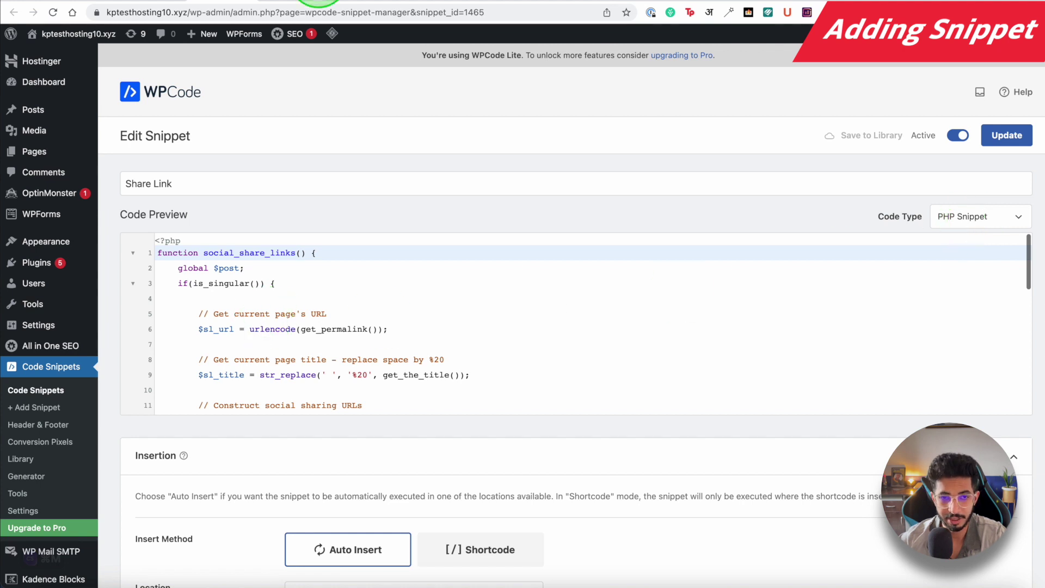
click(279, 1)
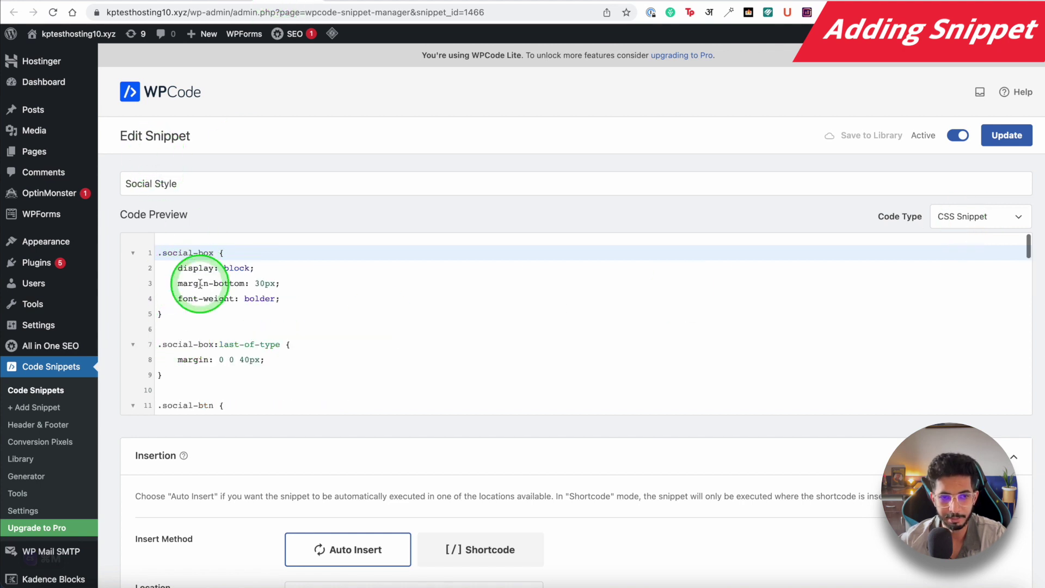
scroll(223, 304, down, 10)
scroll(224, 304, up, 9)
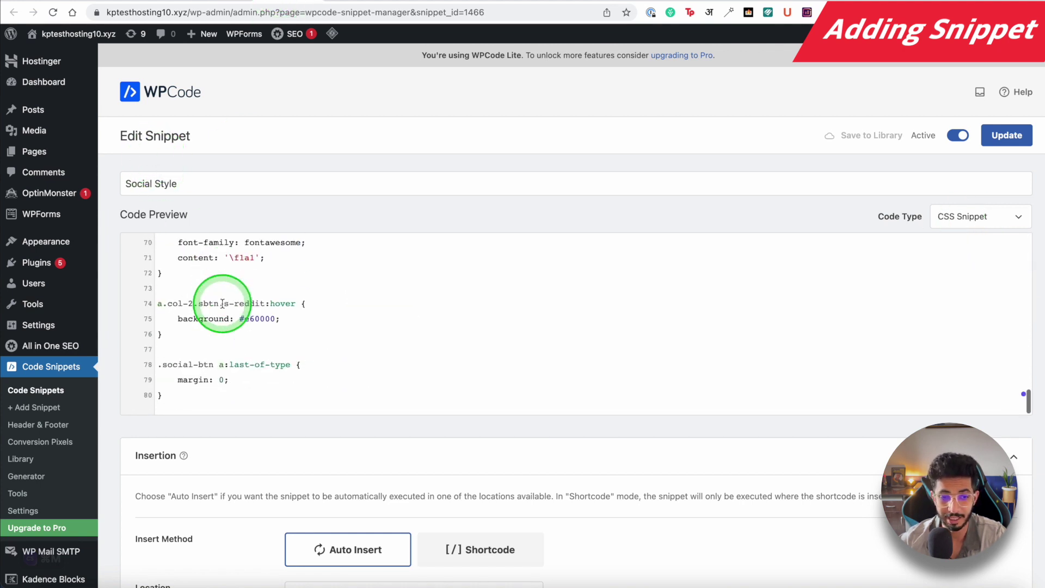
scroll(248, 248, up, 3)
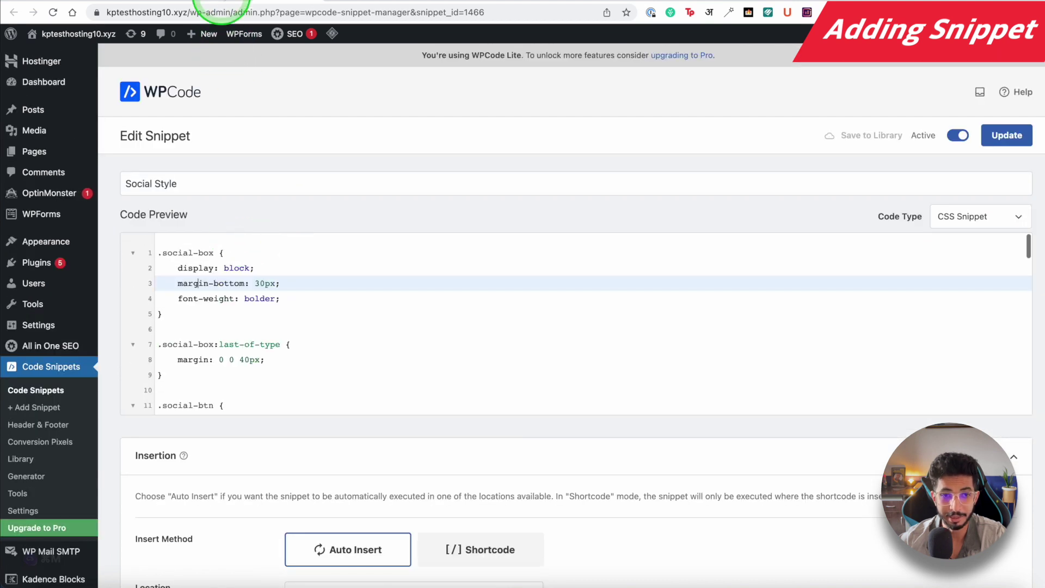
click(221, 2)
scroll(251, 265, down, 10)
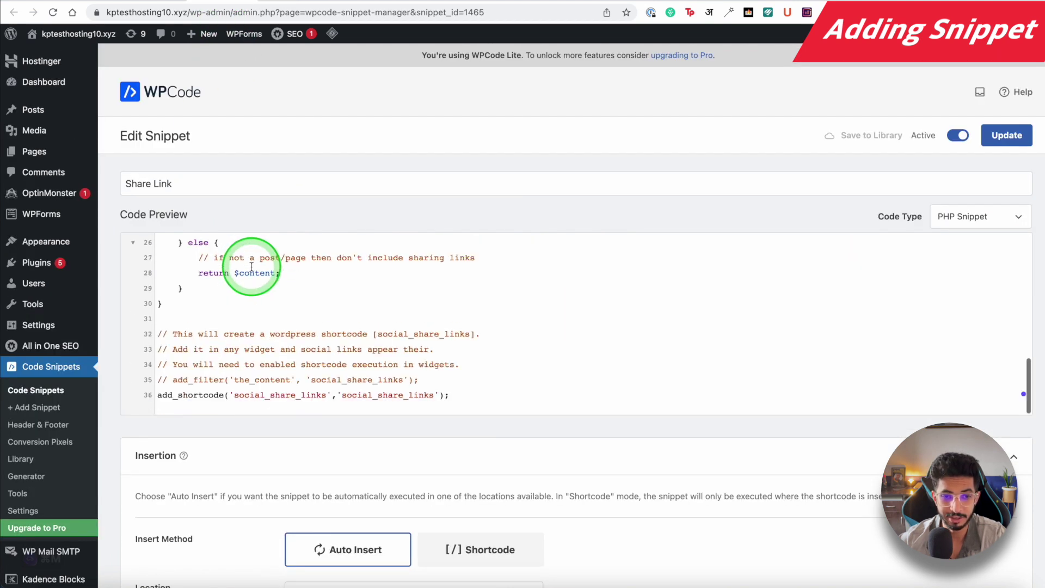
Switch to the Social Share snippet and review its PHP code that outputs the share links
scroll(272, 305, up, 10)
click(338, 2)
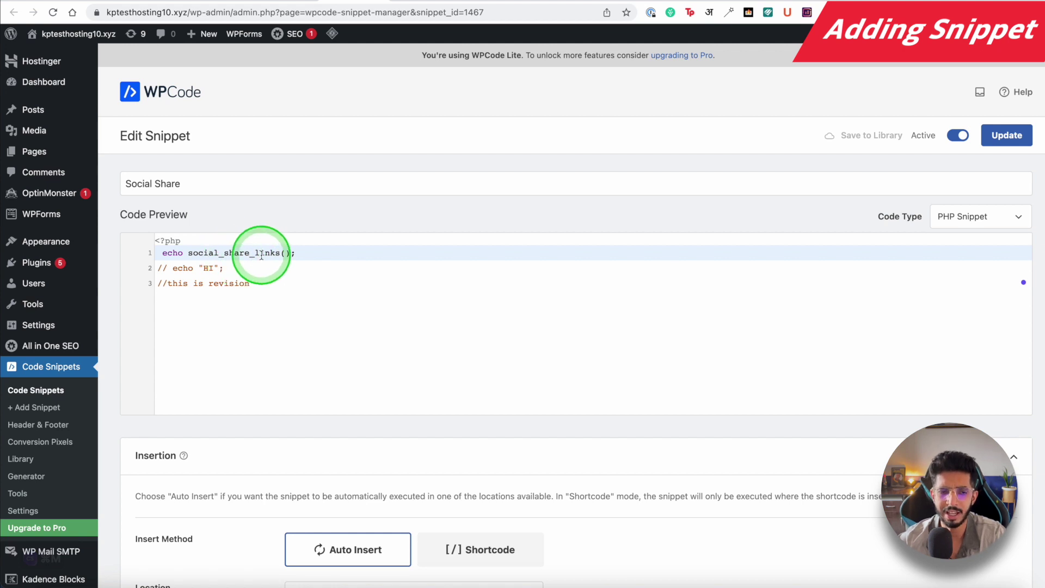
scroll(261, 253, down, 5)
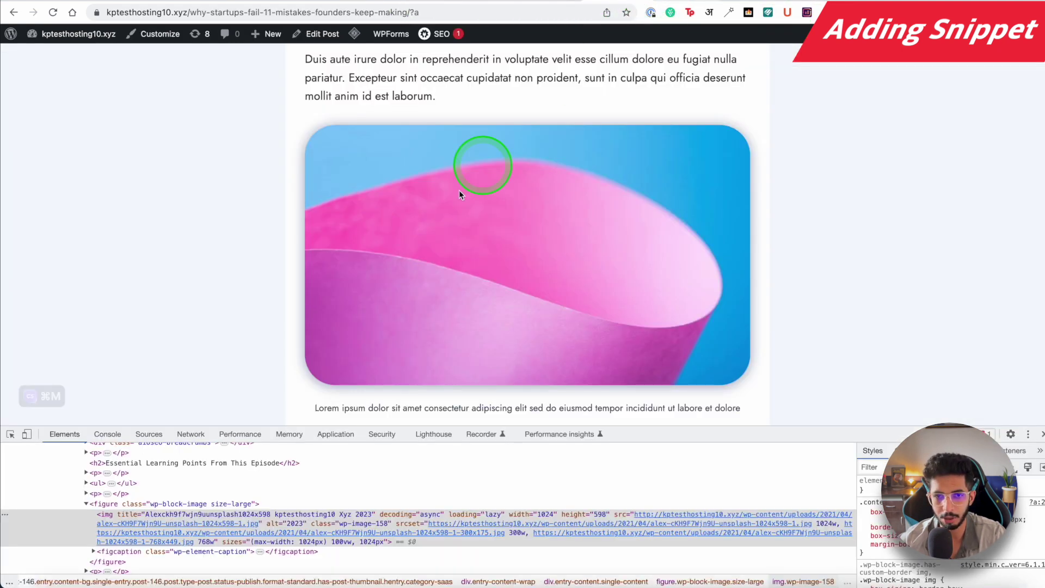
Check the social share buttons under the title of the 'Why Startups Fail' blog post
scroll(459, 191, up, 15)
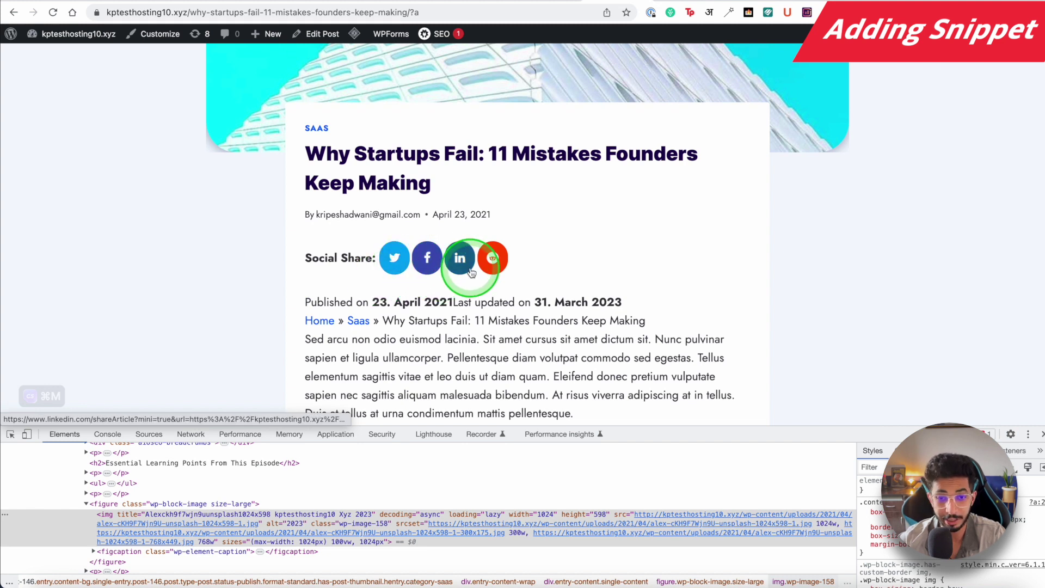
click(284, 3)
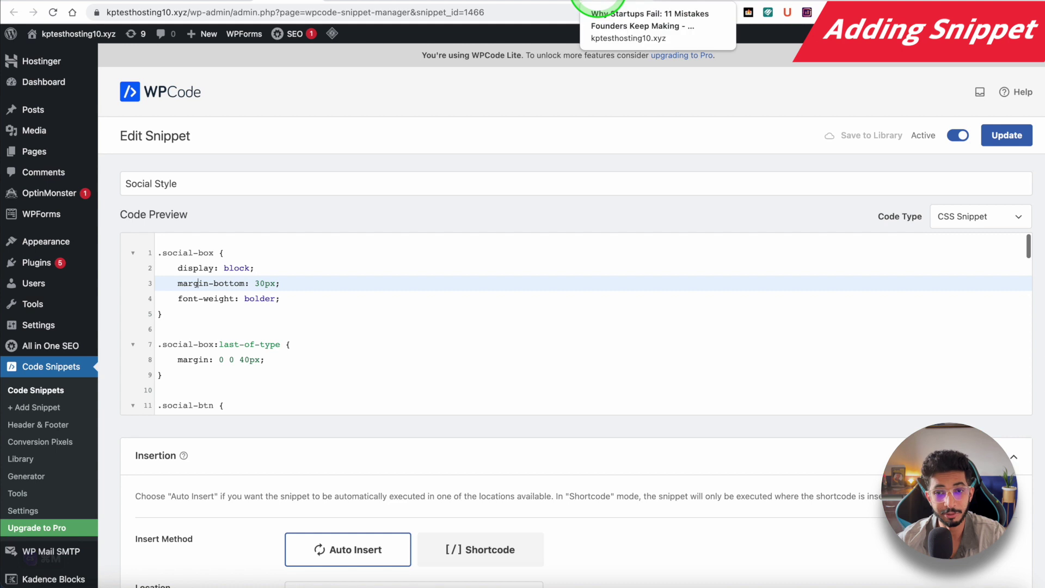
click(572, 4)
scroll(218, 303, down, 15)
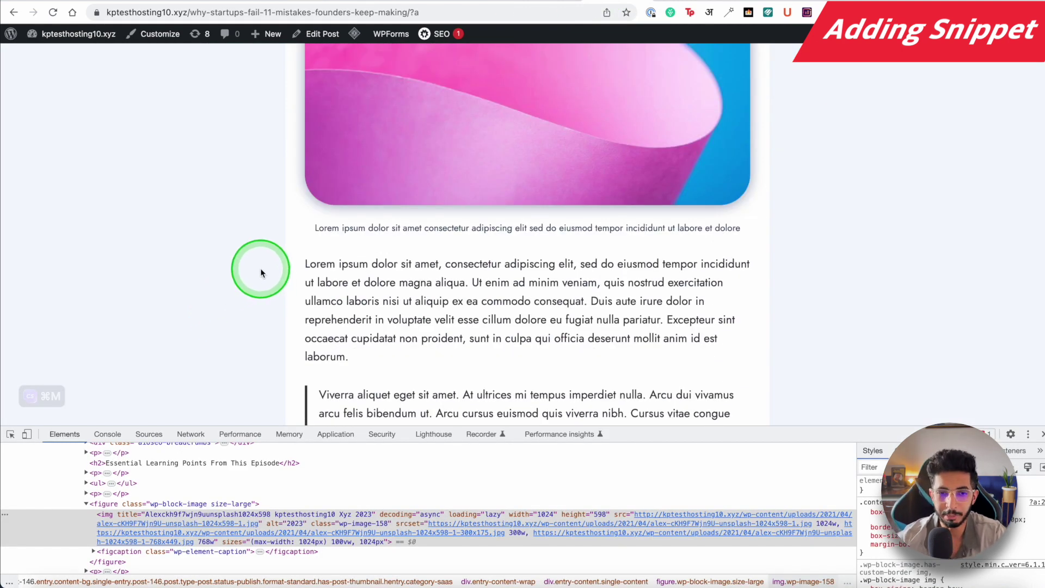
scroll(261, 272, up, 15)
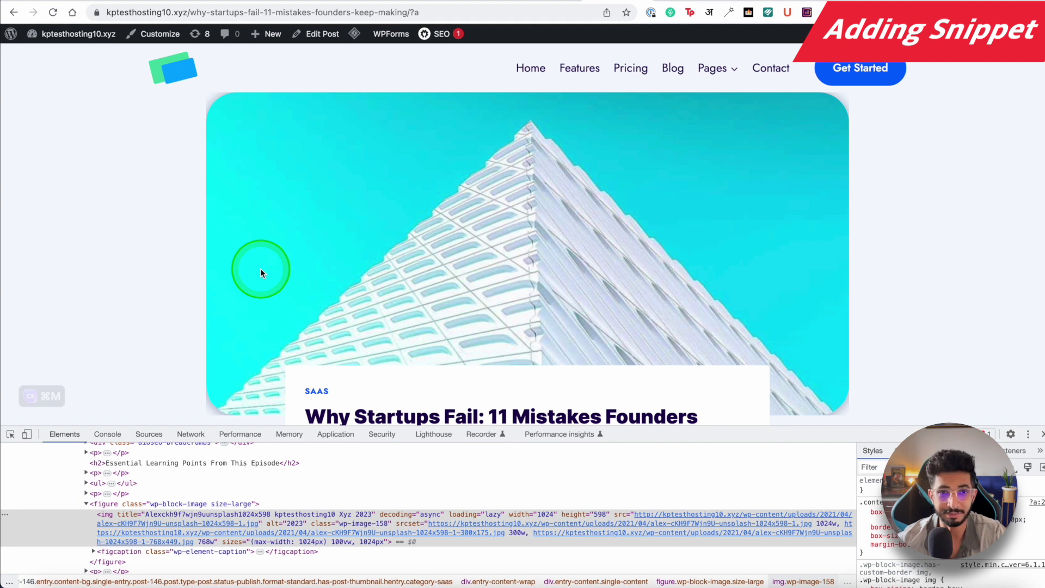
Open the Last Updated ON snippet from the snippets list and review its PHP code and insertion settings
key(ctrl+shift+Tab)
key(alt+Left)
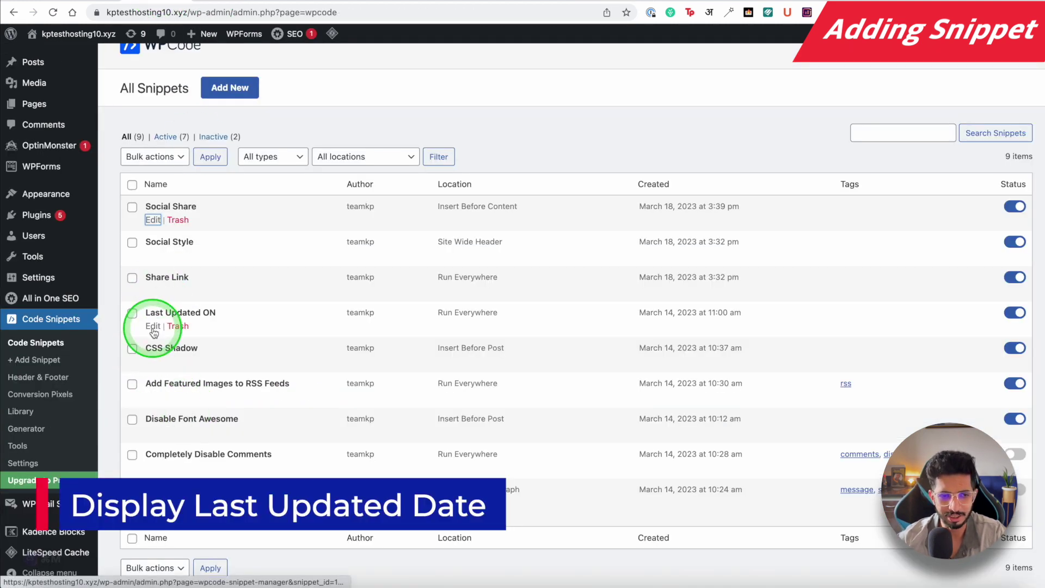
click(153, 329)
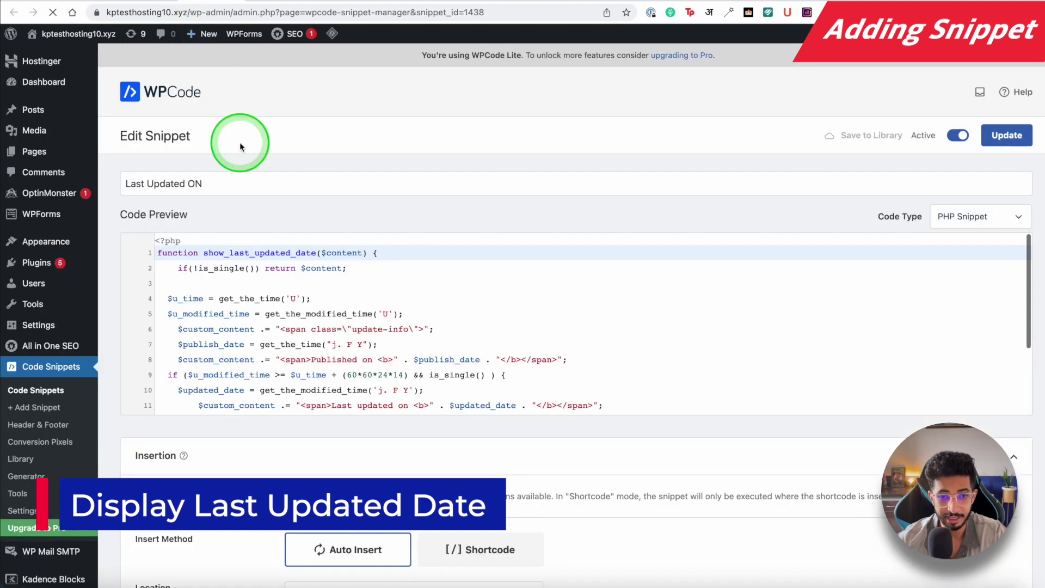
scroll(267, 199, down, 5)
scroll(267, 201, down, 1)
scroll(310, 196, up, 3)
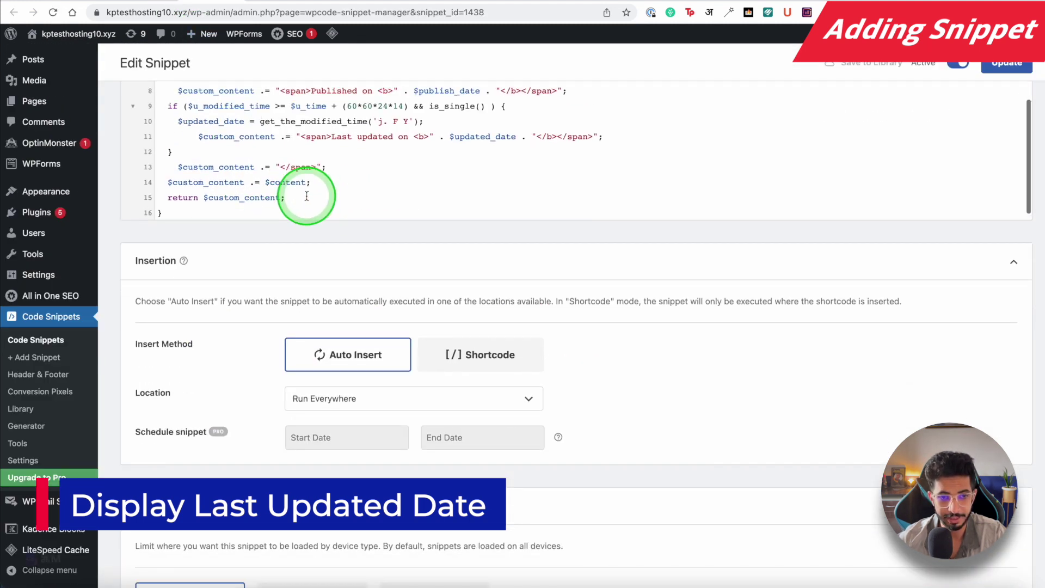
scroll(308, 169, up, 4)
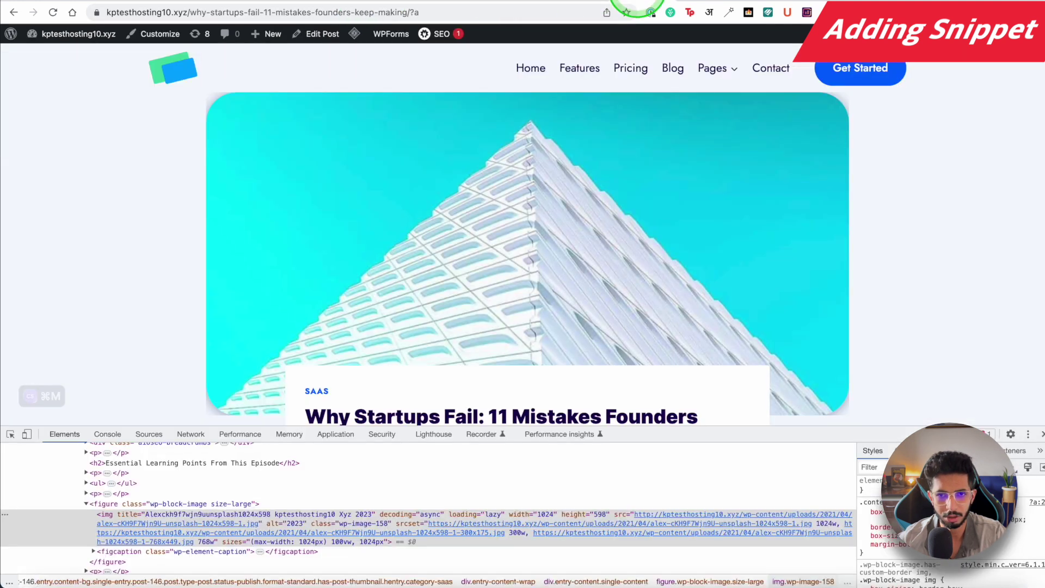
Check the published and last updated dates shown above the breadcrumbs in the blog post
scroll(520, 163, down, 5)
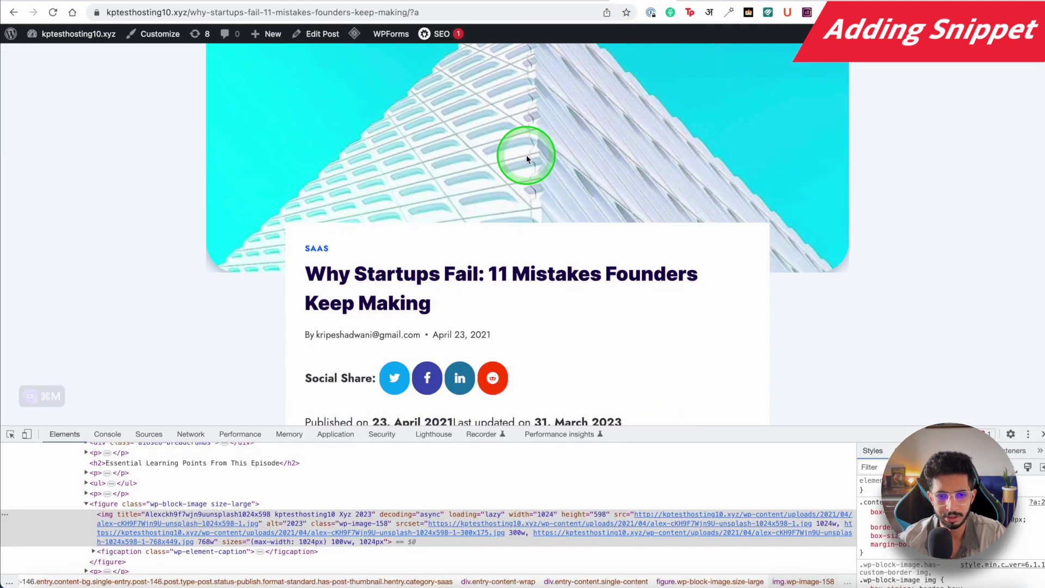
scroll(515, 164, down, 1)
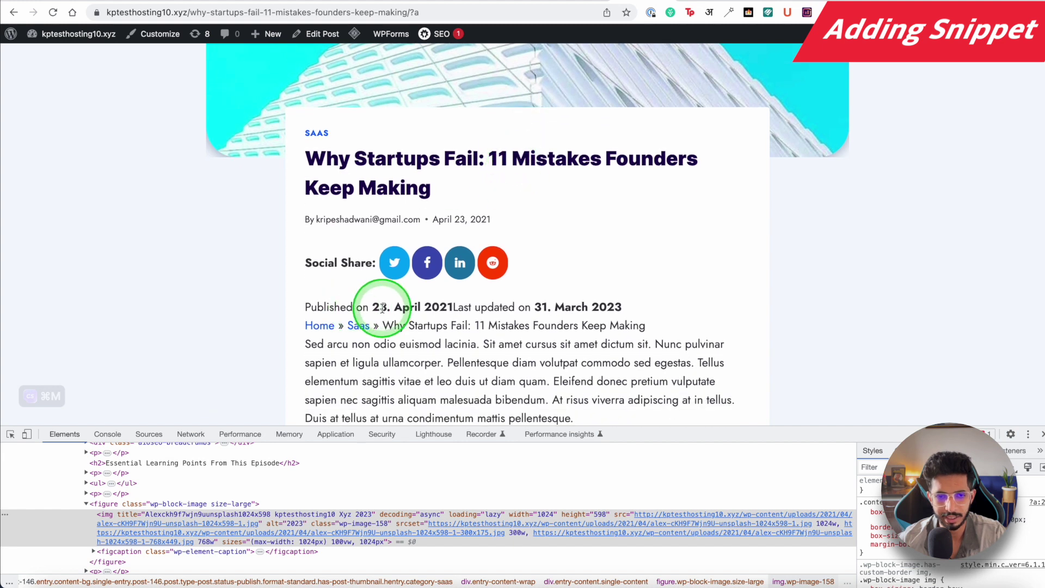
drag(442, 312, 648, 303)
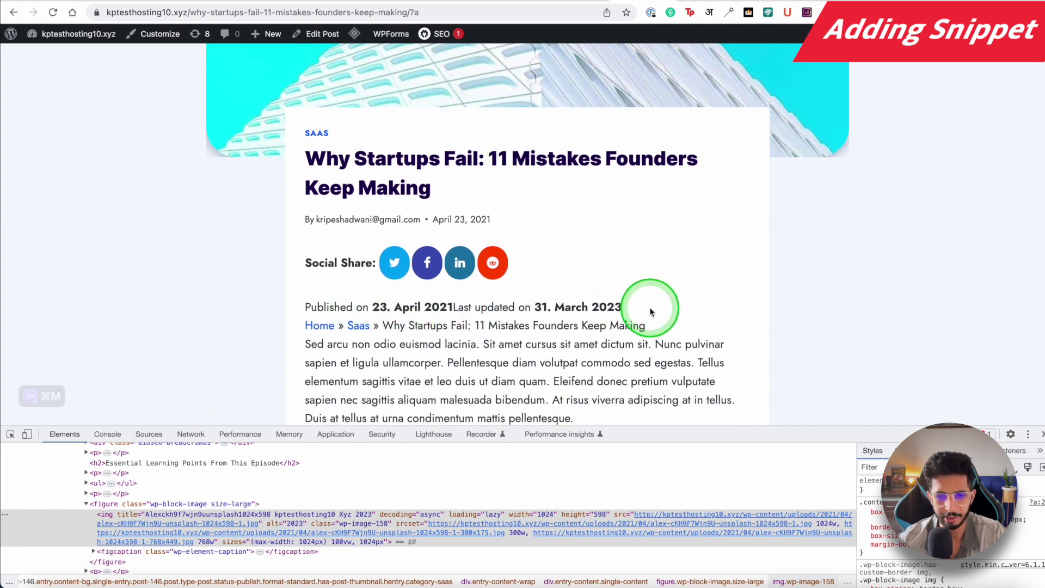
click(449, 312)
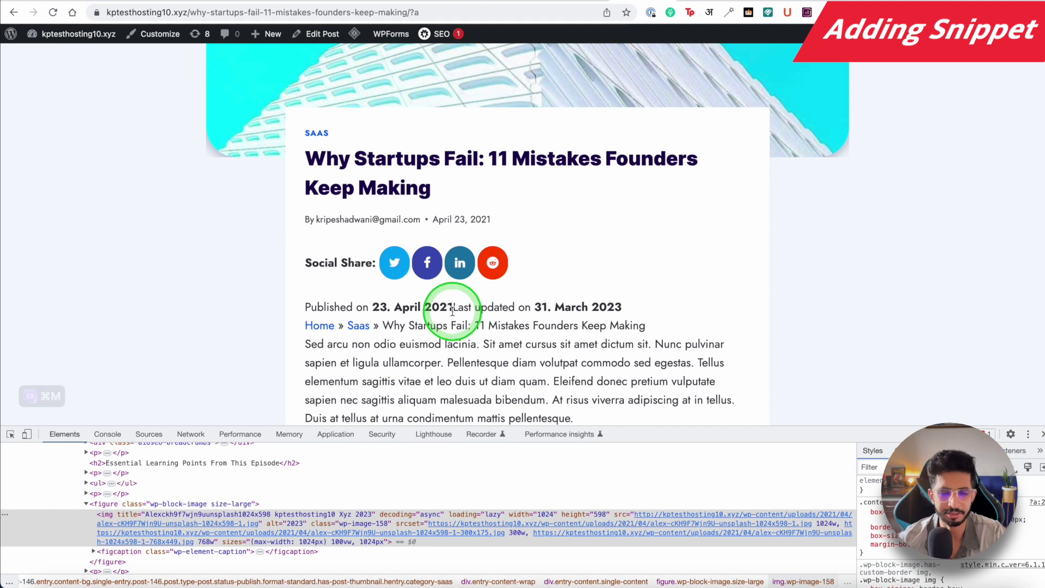
Return to the All Snippets list and look over the saved snippets
click(146, 3)
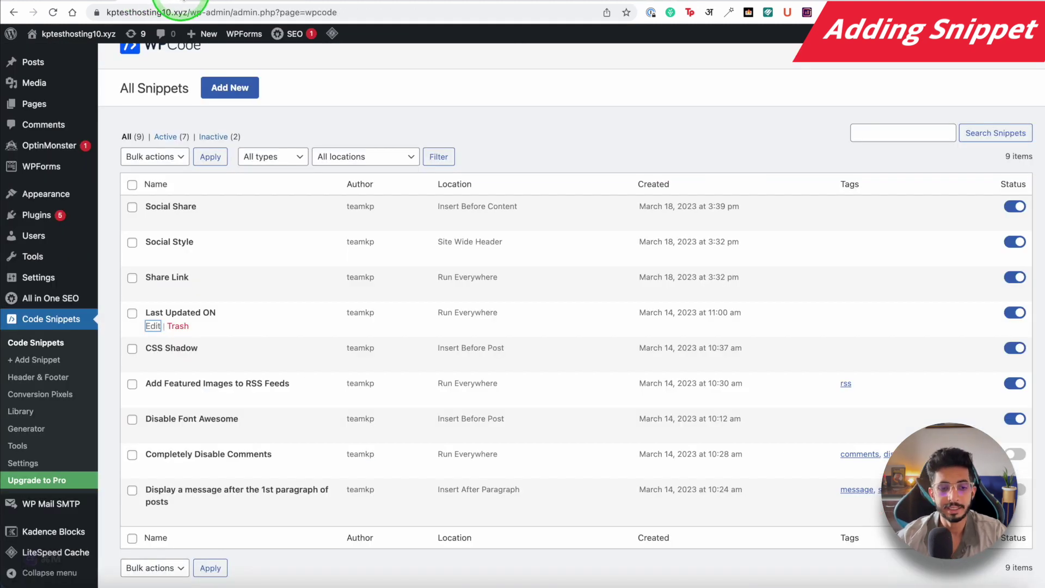
click(251, 324)
scroll(251, 323, down, 1)
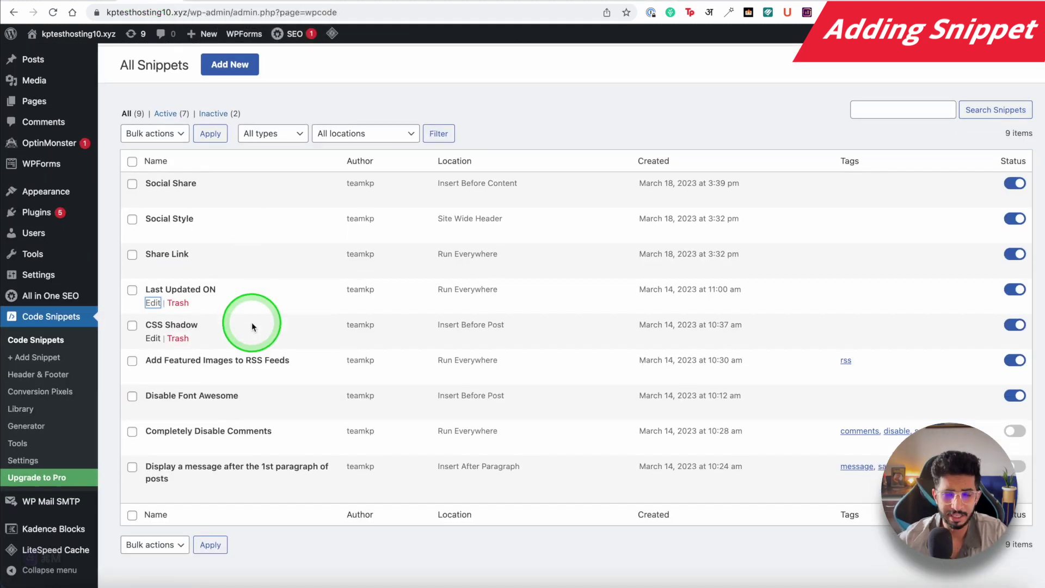
scroll(251, 324, down, 1)
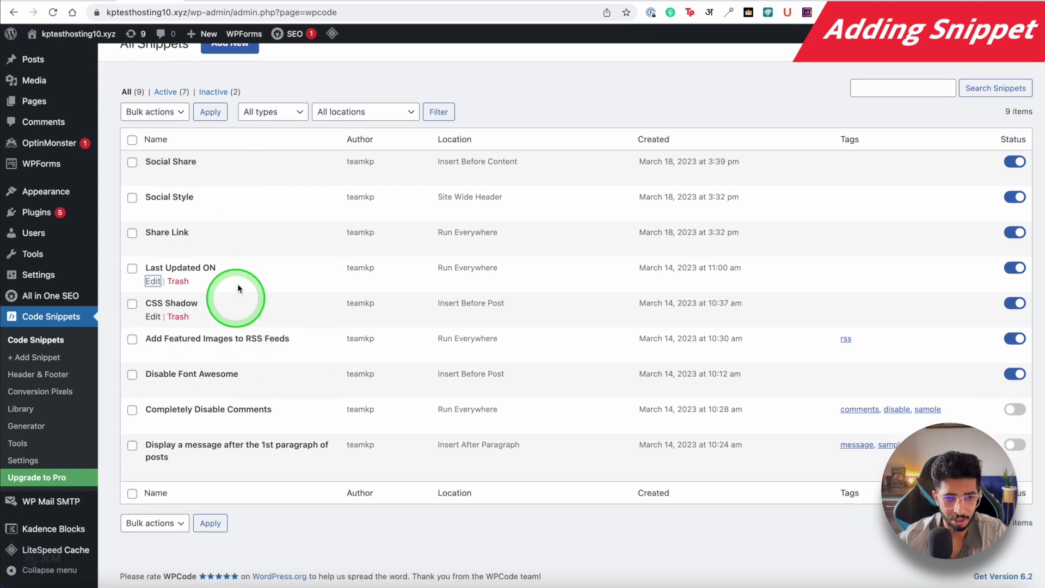
scroll(237, 283, up, 3)
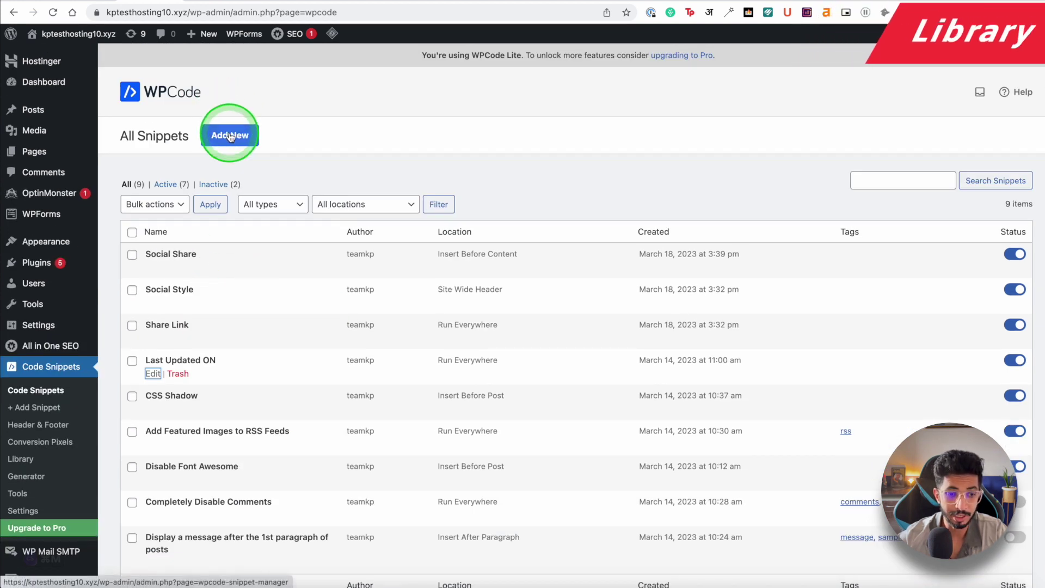
Browse the snippet library and open its Completely Disable Comments snippet for editing
click(59, 469)
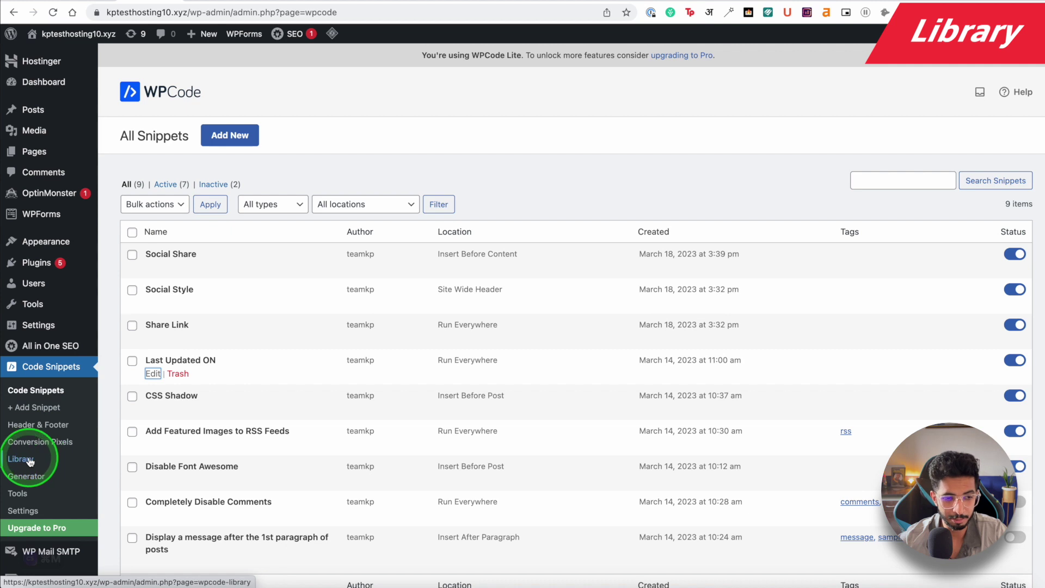
click(366, 302)
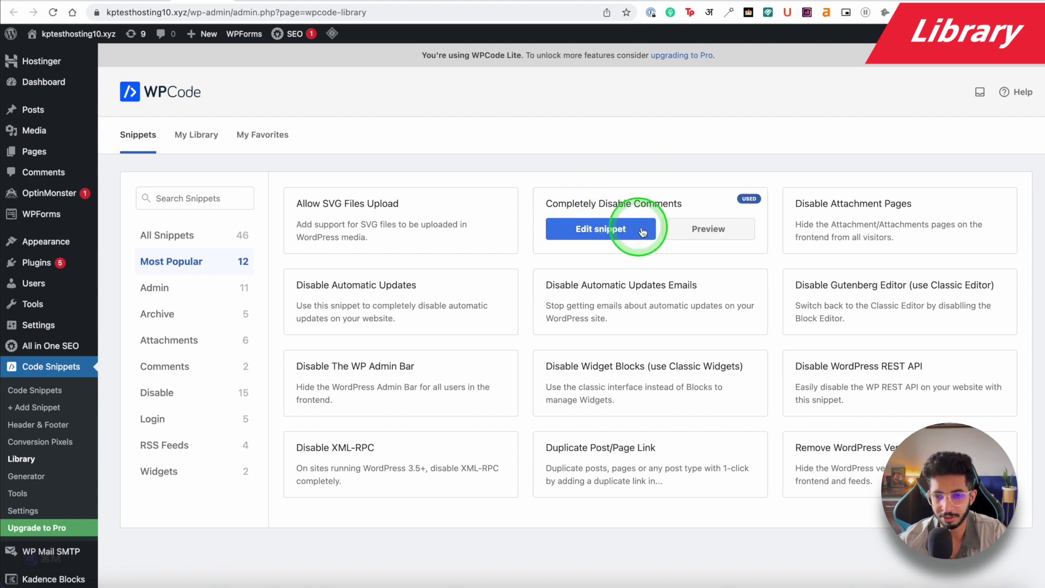
click(619, 238)
Review the code, insertion and device settings of the Completely Disable Comments snippet
click(322, 368)
scroll(323, 368, down, 2)
scroll(315, 362, down, 3)
scroll(280, 303, up, 6)
click(263, 243)
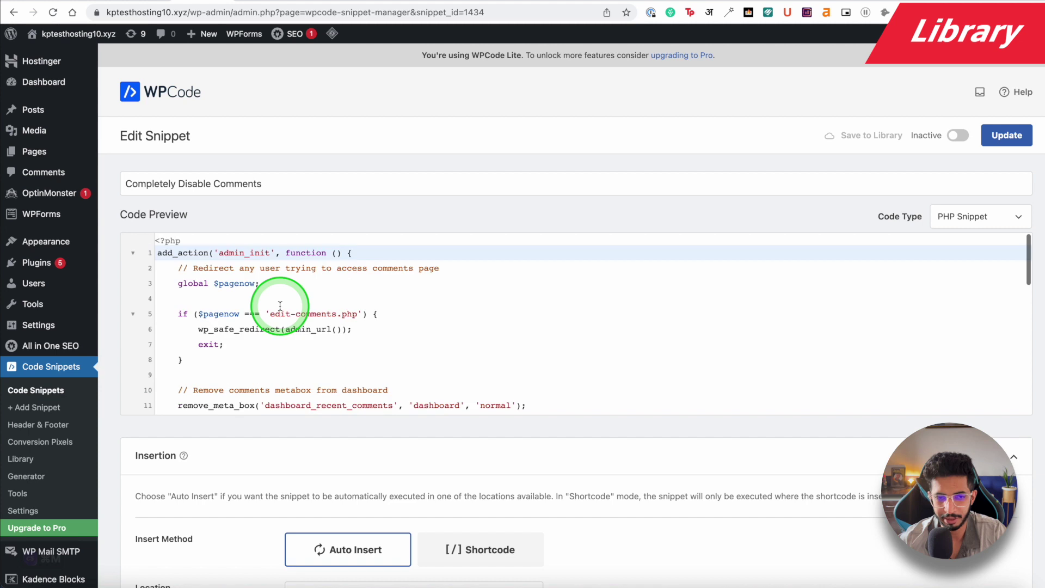
scroll(473, 424, down, 6)
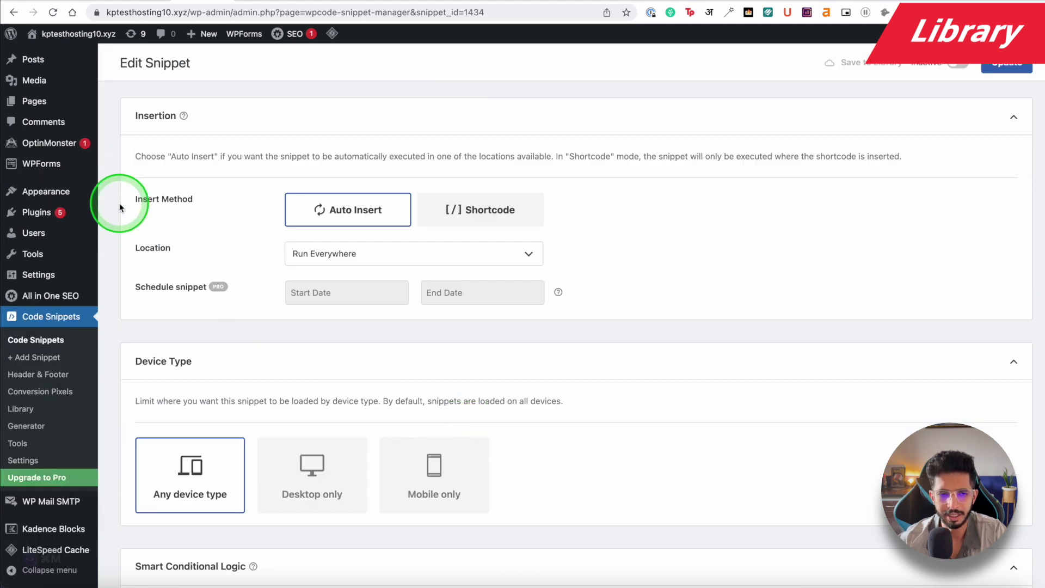
scroll(249, 269, up, 5)
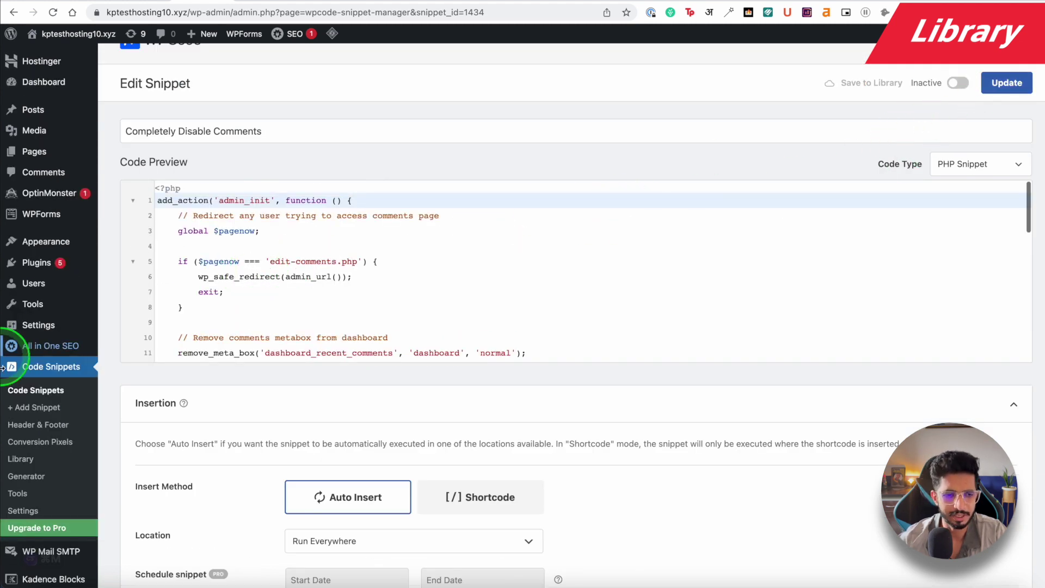
Add a new snippet from the pre-made Disable Gutenberg Editor (use Classic Editor) template
click(44, 391)
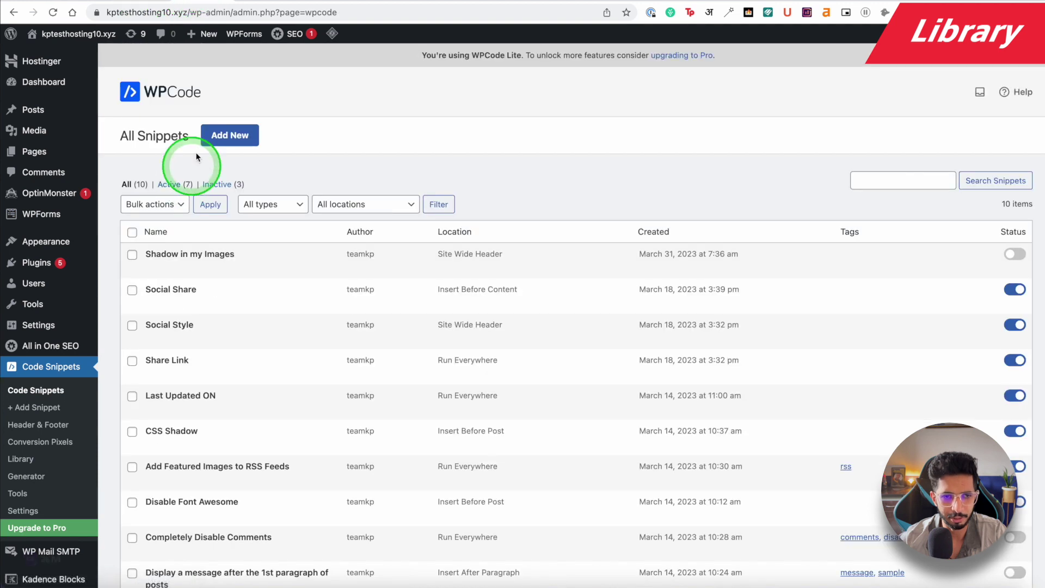
click(226, 135)
mouse_move(497, 334)
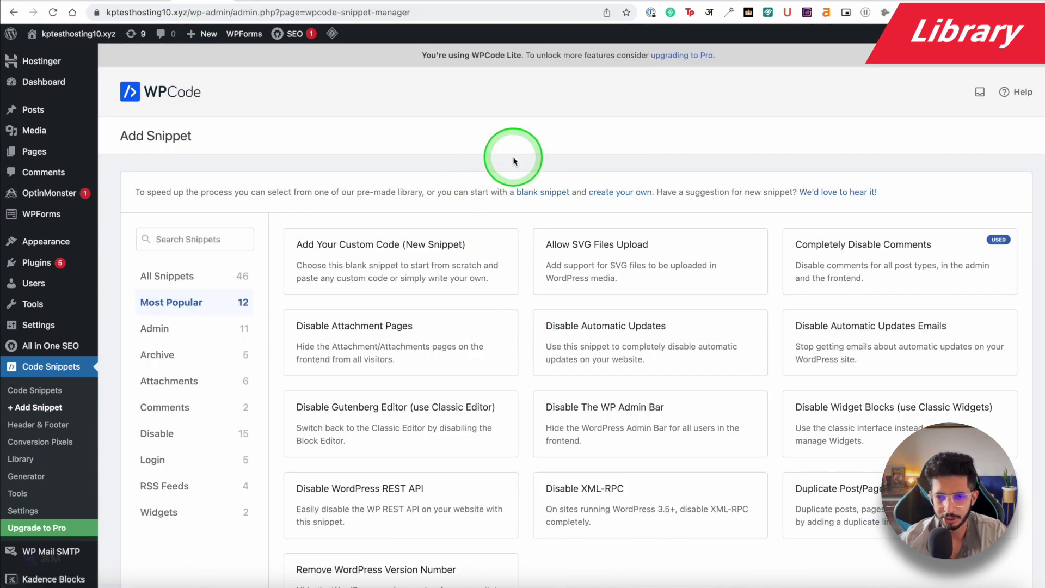
scroll(513, 156, down, 2)
mouse_move(642, 276)
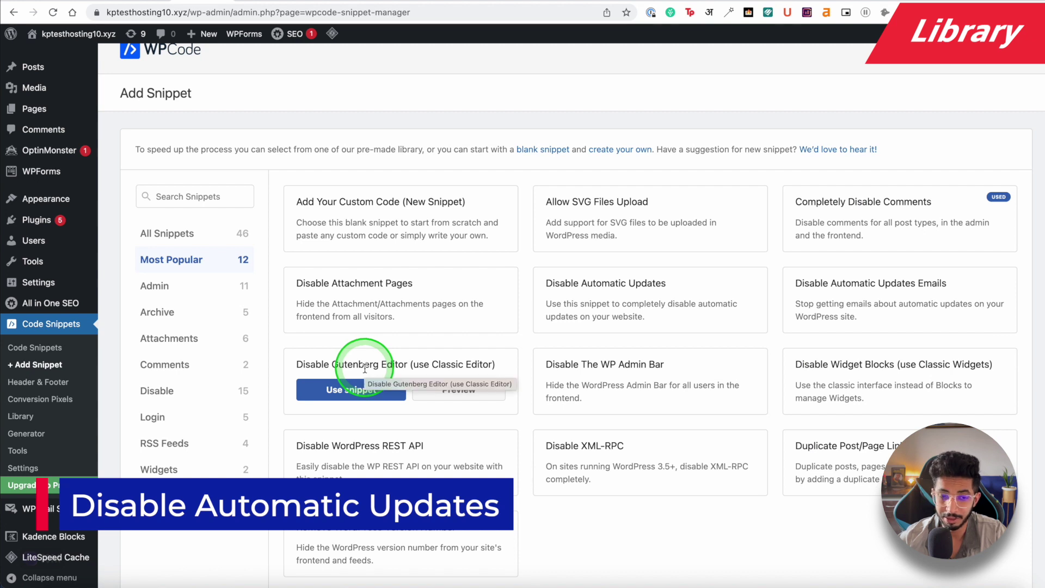
click(370, 392)
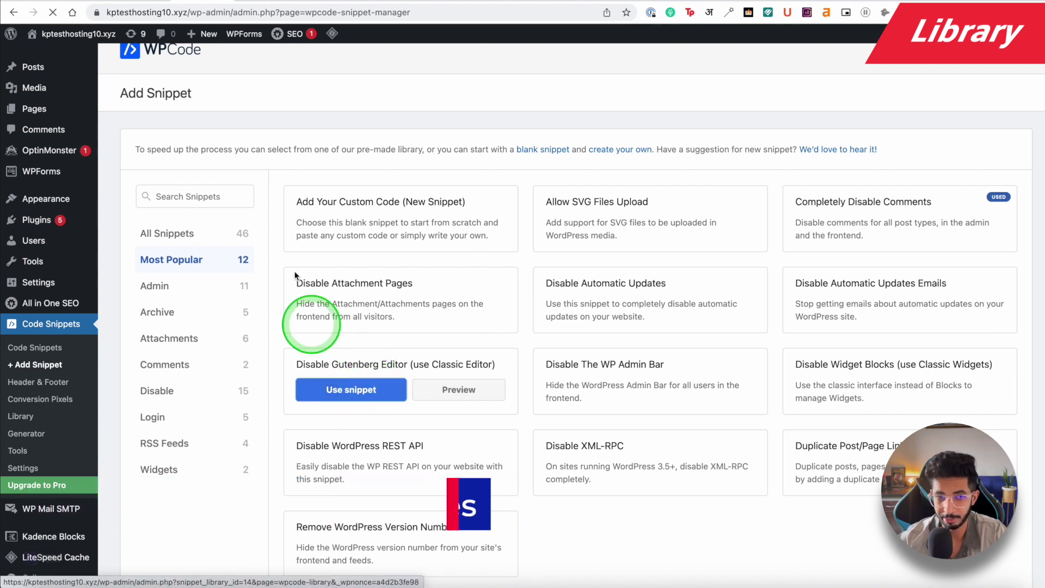
click(306, 384)
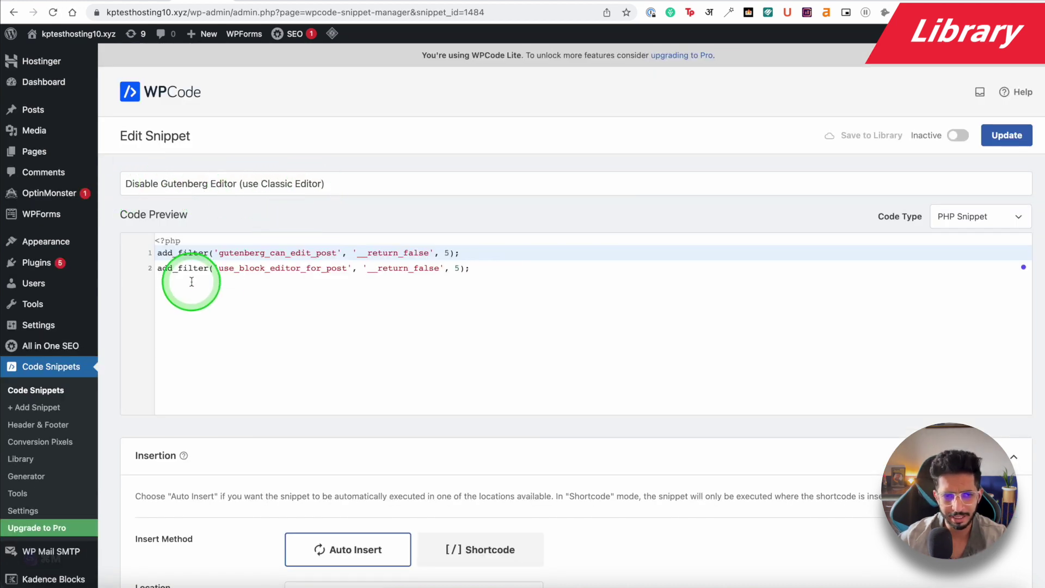
Review the insertion and device settings of the Disable Gutenberg Editor snippet and try switching its activation status
scroll(558, 265, down, 10)
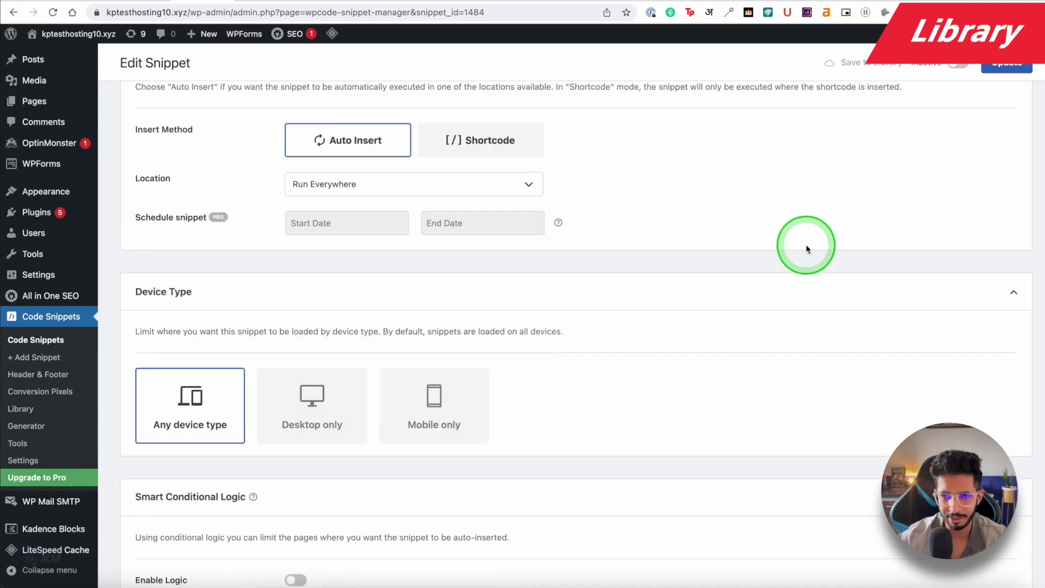
scroll(806, 249, up, 10)
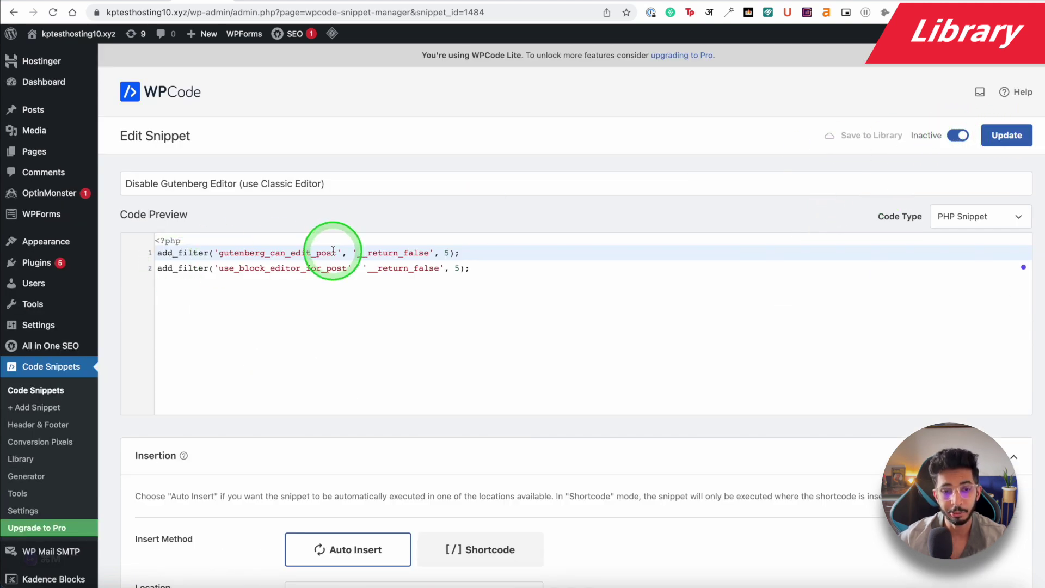
click(959, 135)
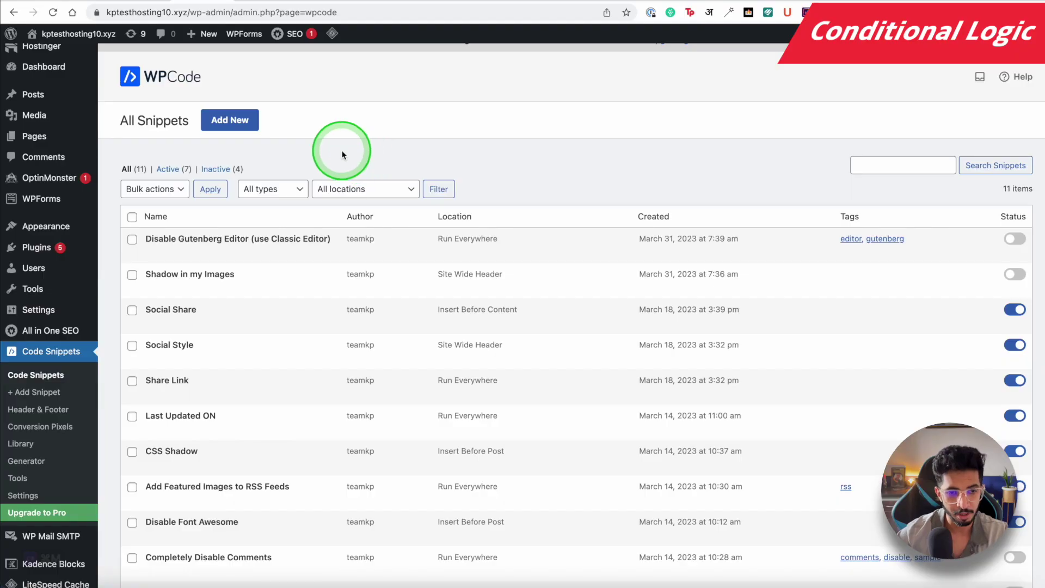
Open the CSS Shadow snippet, enable its Smart Conditional Logic and add a new condition group
scroll(344, 157, down, 1)
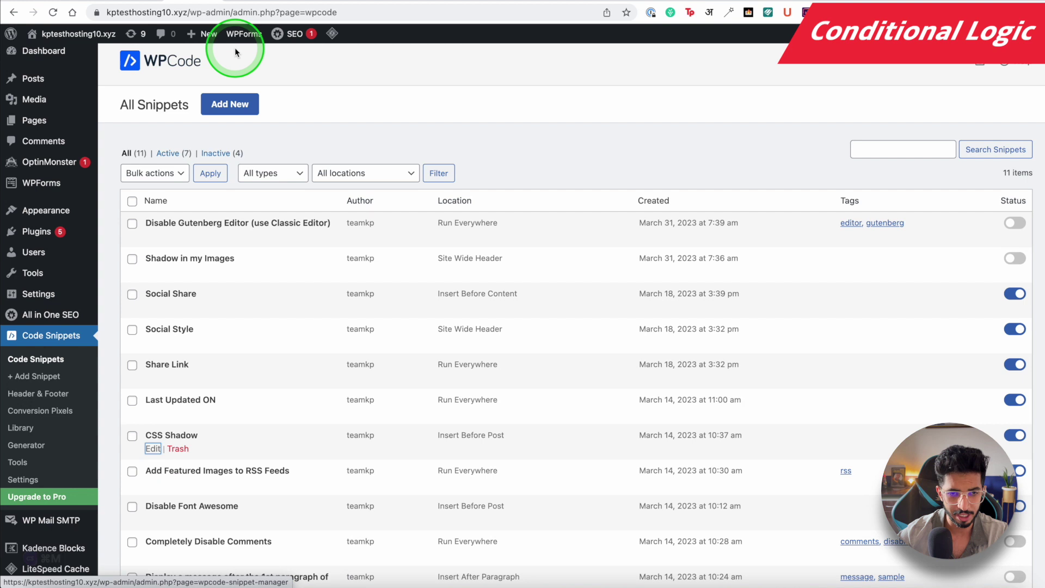
scroll(264, 365, down, 4)
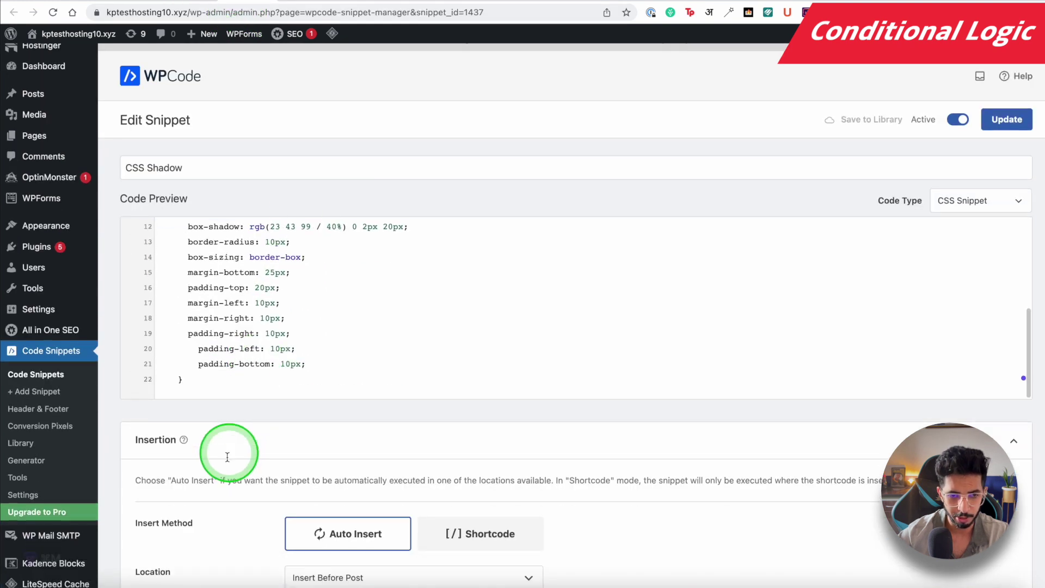
scroll(223, 446, down, 10)
scroll(261, 316, up, 2)
click(293, 283)
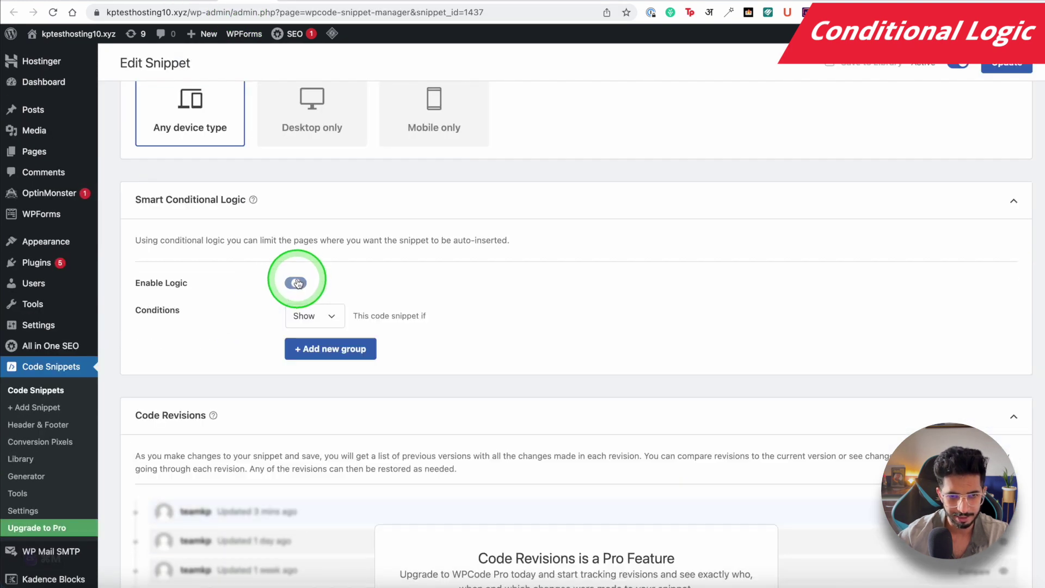
click(314, 356)
scroll(253, 314, up, 10)
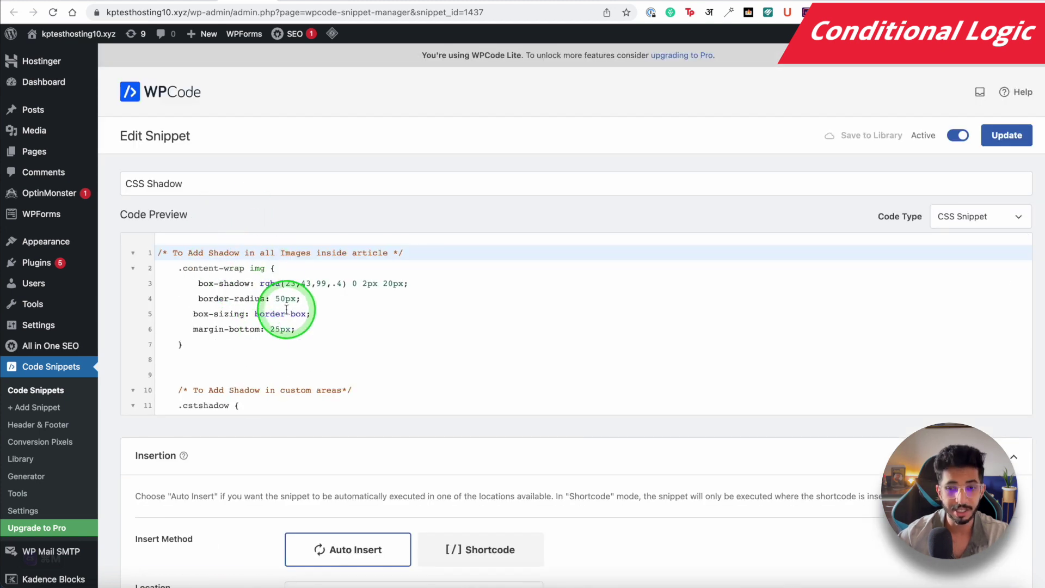
Set the CSS Shadow snippet's conditional logic to Hide when Page URL Is checkout.php
scroll(287, 306, down, 10)
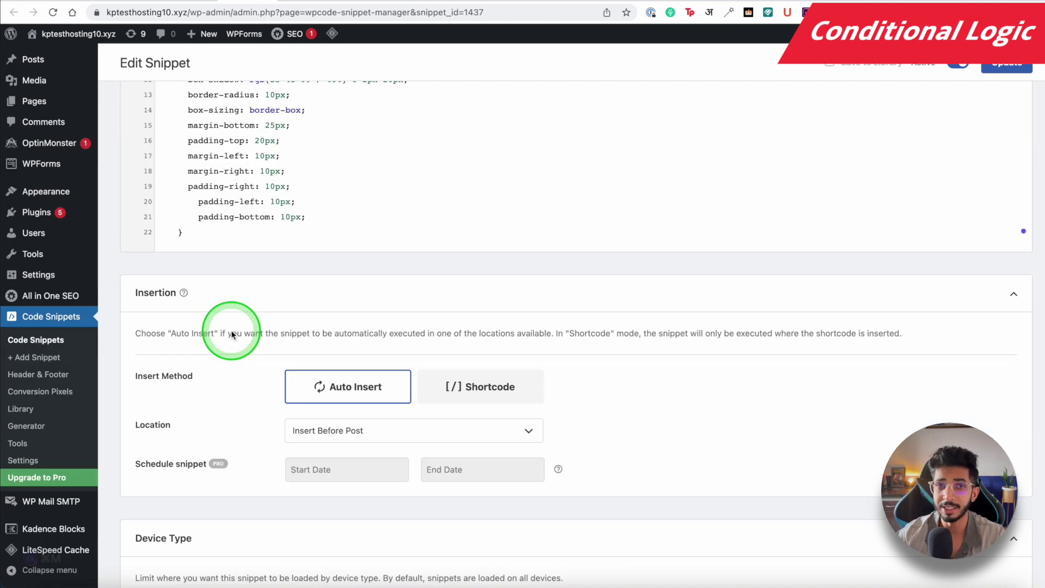
scroll(220, 268, down, 6)
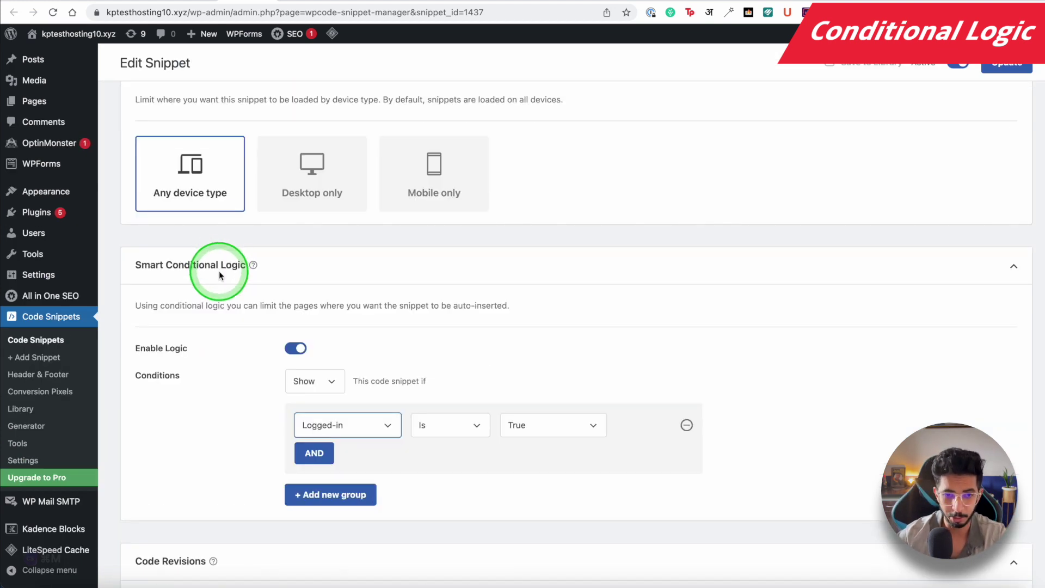
click(325, 387)
click(315, 395)
click(328, 430)
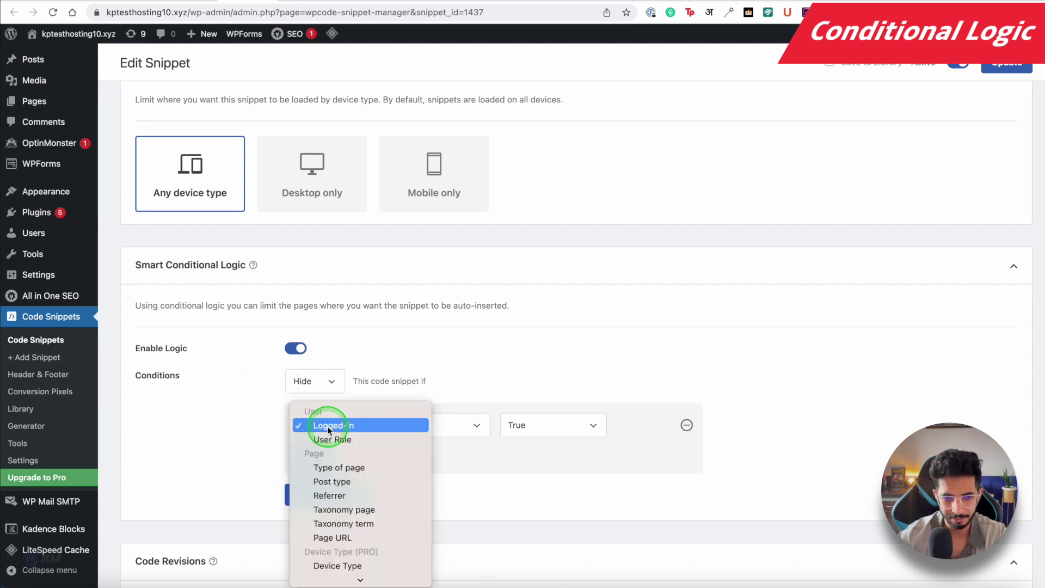
click(348, 497)
click(546, 428)
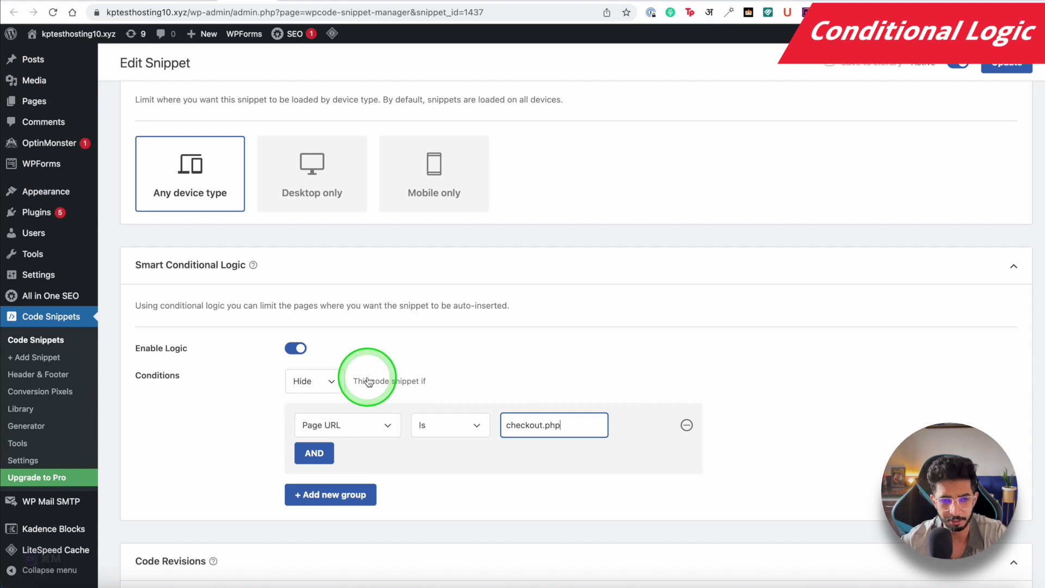
Change the CSS Shadow snippet's conditional rule action to Show for the checkout.php page URL
scroll(240, 315, up, 15)
scroll(235, 294, down, 5)
scroll(236, 293, down, 15)
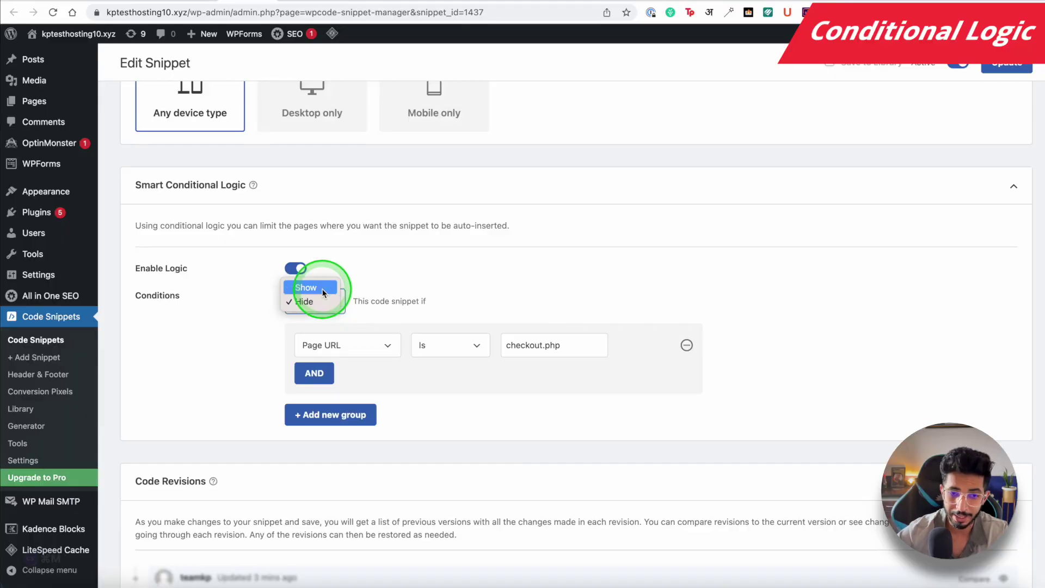
click(323, 289)
scroll(249, 315, up, 10)
scroll(240, 319, down, 15)
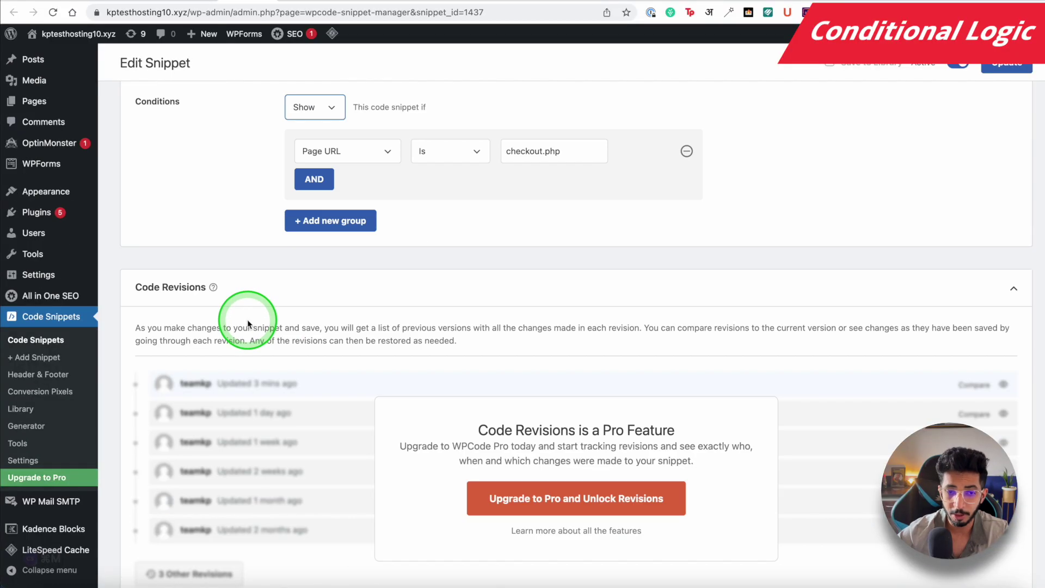
Examine the show/hide action, condition type and URL value of the snippet's conditional rule
scroll(248, 324, up, 6)
scroll(247, 324, down, 5)
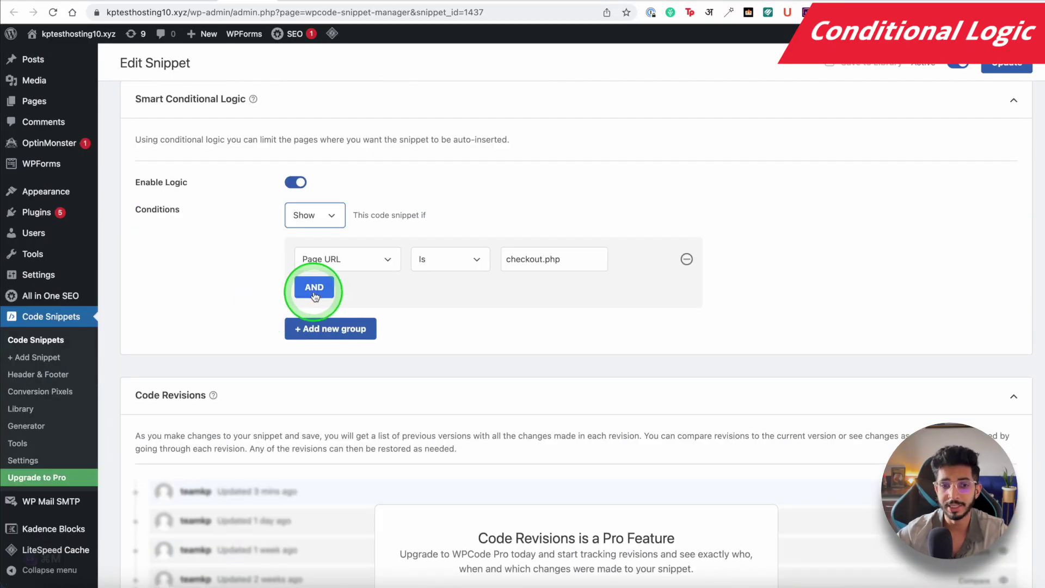
click(519, 263)
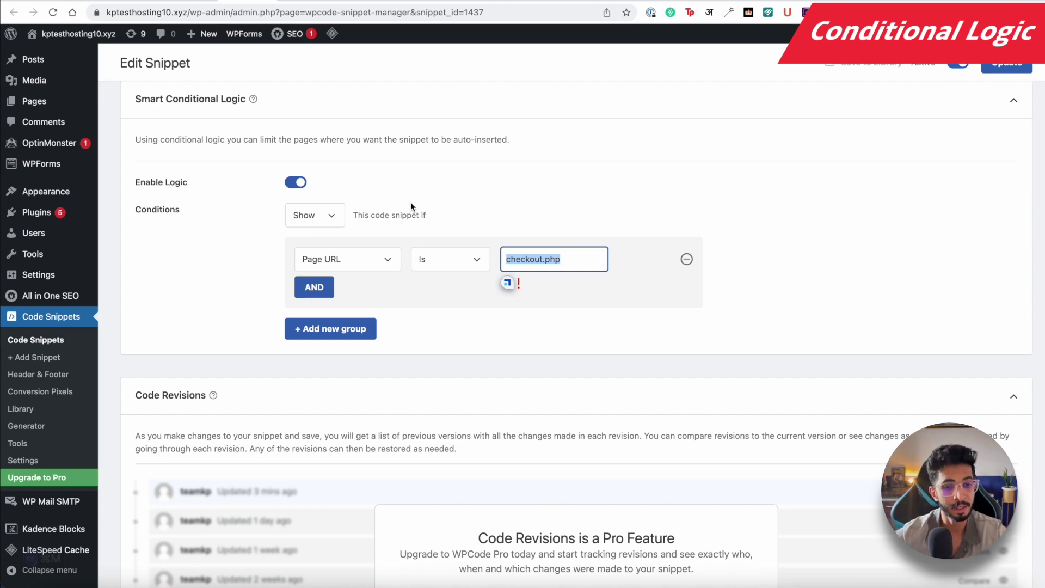
click(315, 215)
click(314, 215)
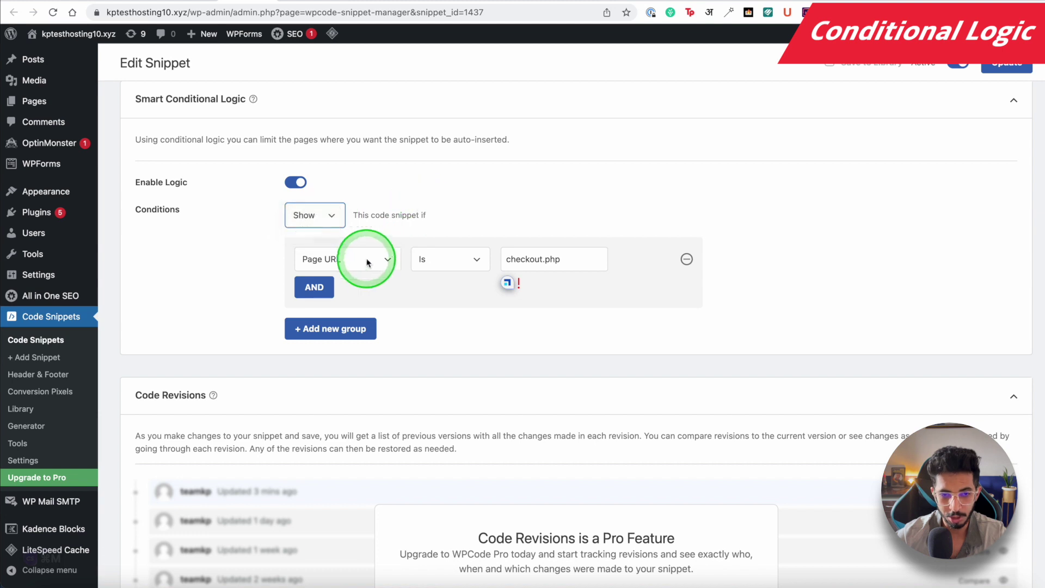
click(362, 258)
click(570, 242)
click(547, 269)
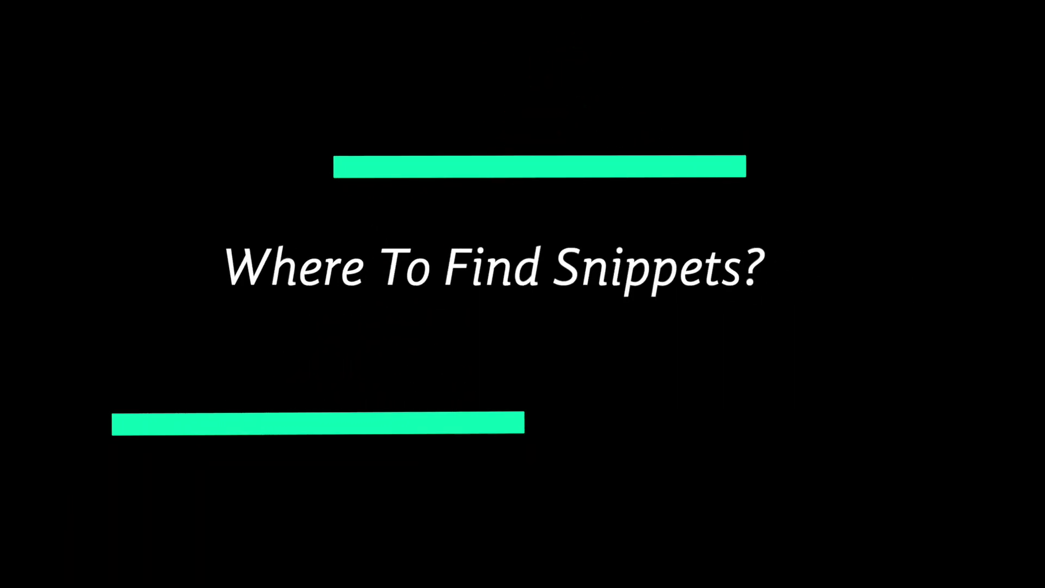
Open the WPCode snippet library and search it for "share"
click(32, 429)
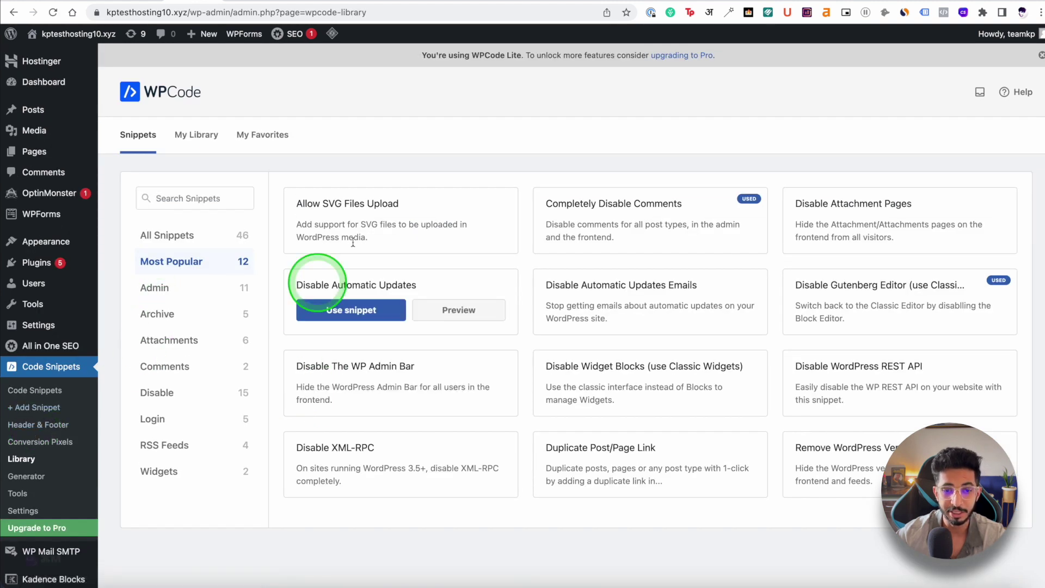
mouse_move(379, 244)
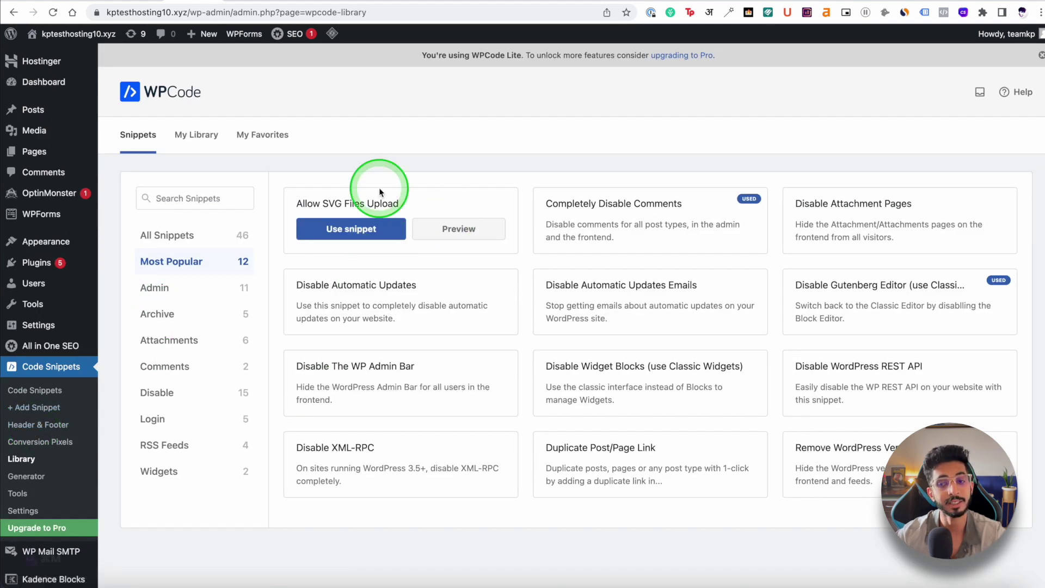
click(170, 198)
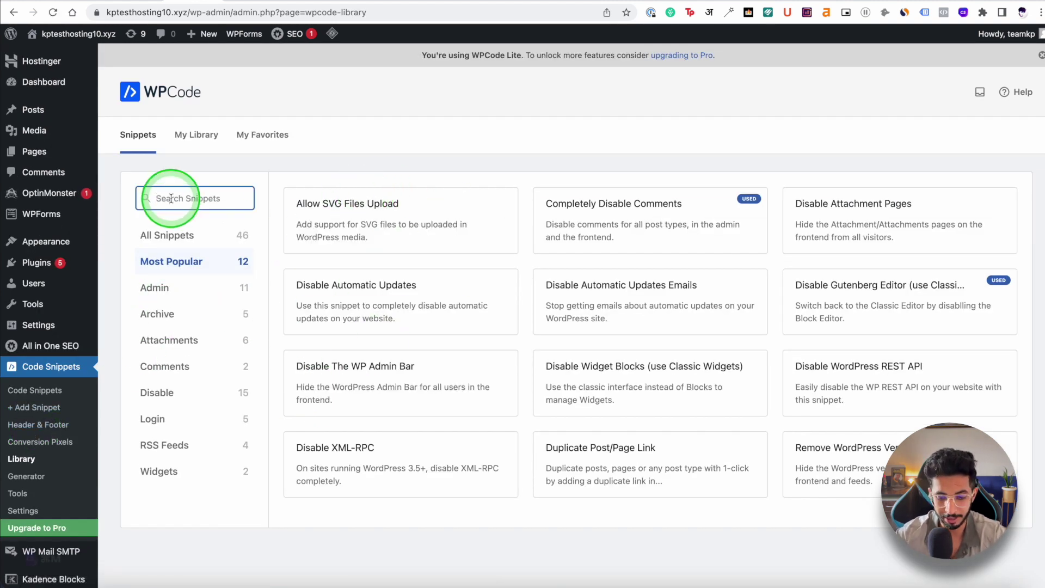
text(share)
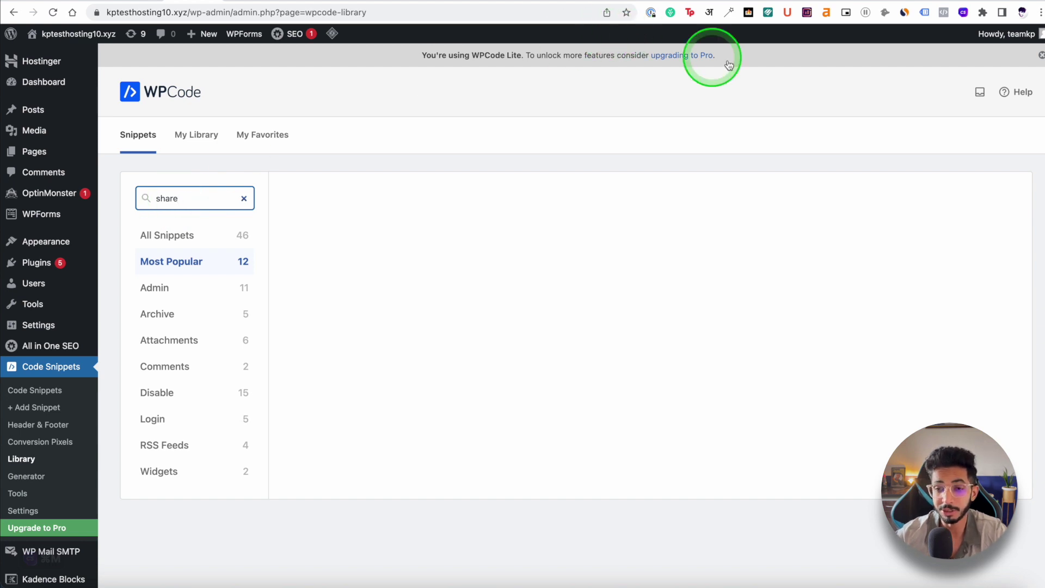
Switch to the WEBDEASY article on 15 useful WordPress snippets, follow its "Display update date of posts" entry and close the article
click(882, 2)
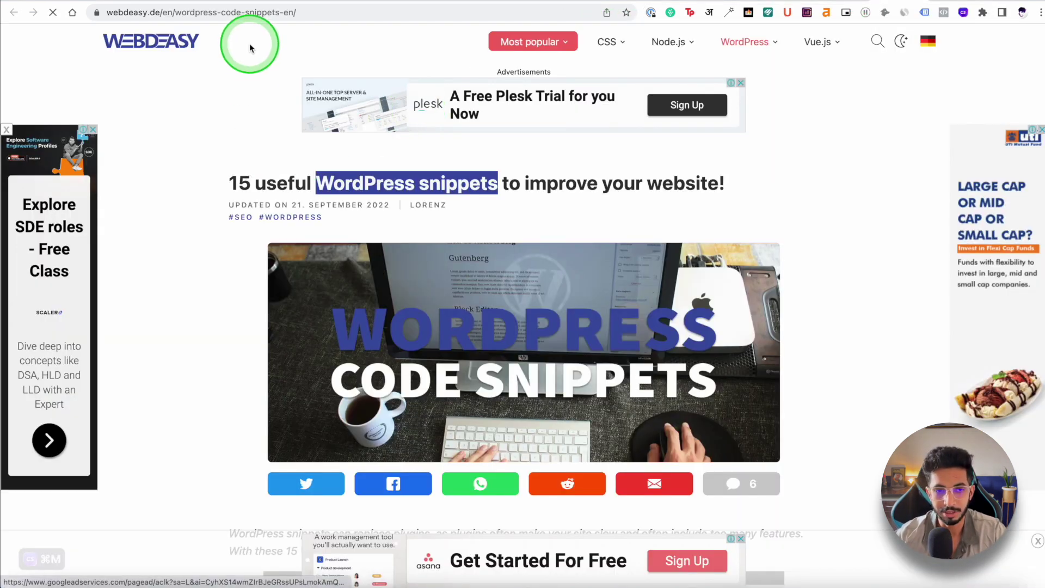
scroll(362, 185, down, 15)
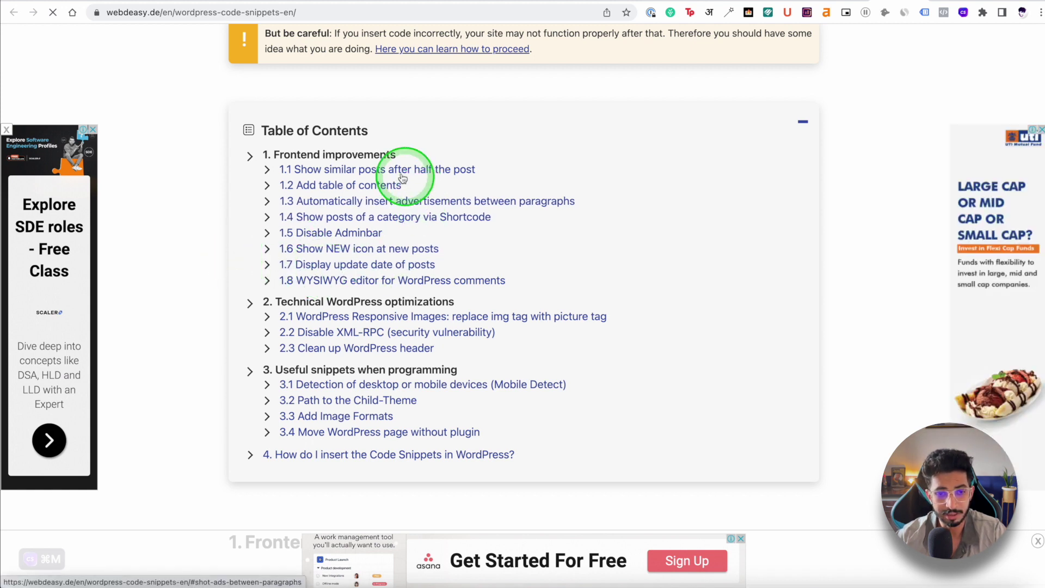
click(390, 266)
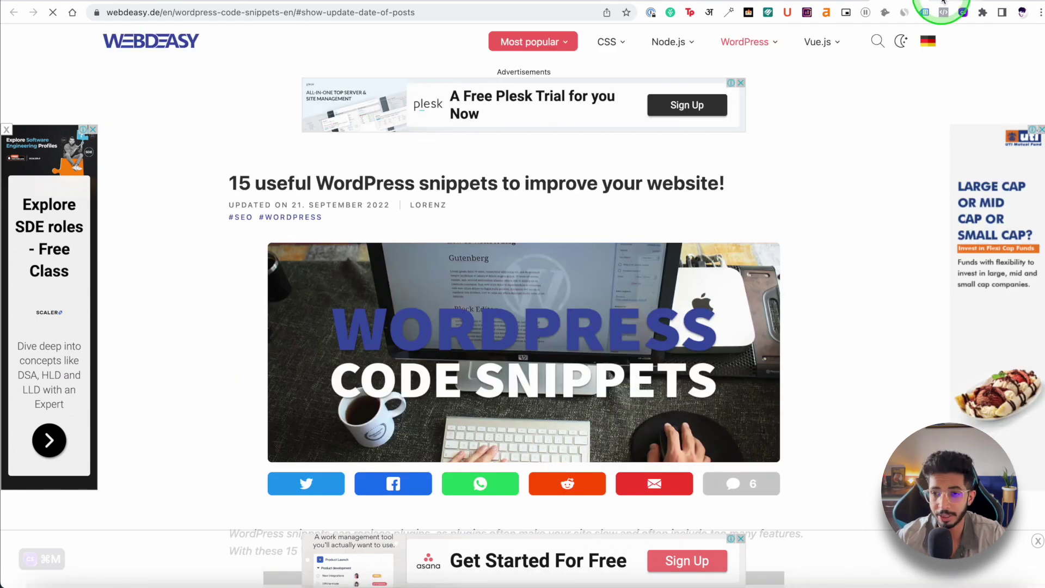
key(super+w)
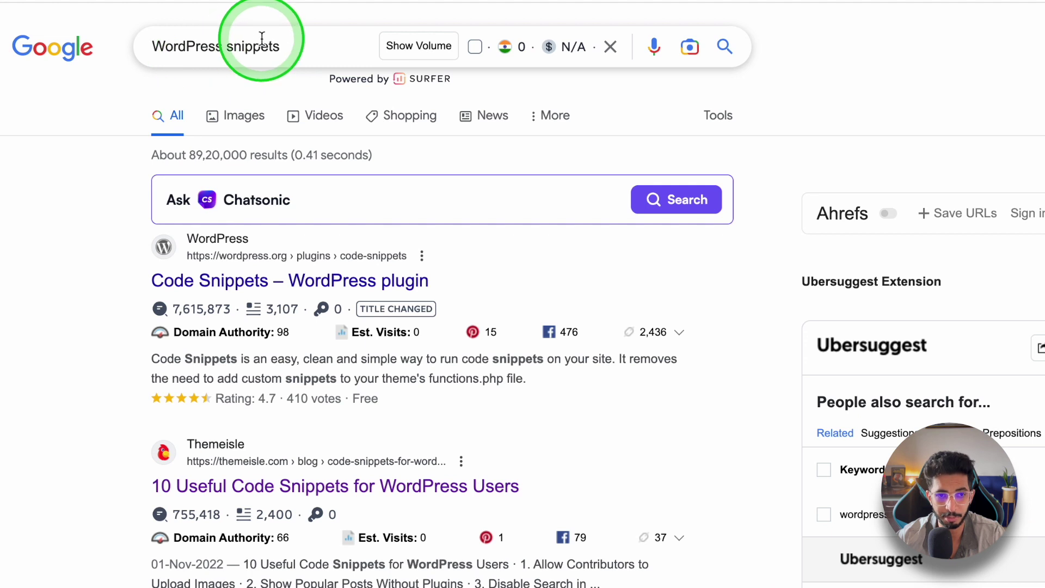
Review the Google results for "WordPress snippets" and Themeisle's code snippets article, including its "Show Popular Posts Without Plugins" section
scroll(139, 466, down, 2)
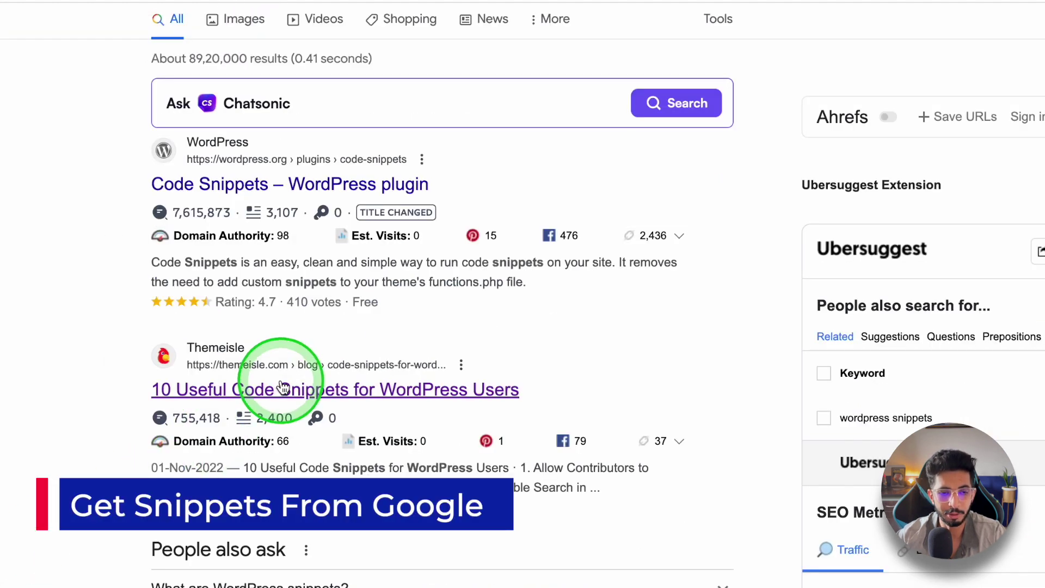
scroll(98, 449, down, 15)
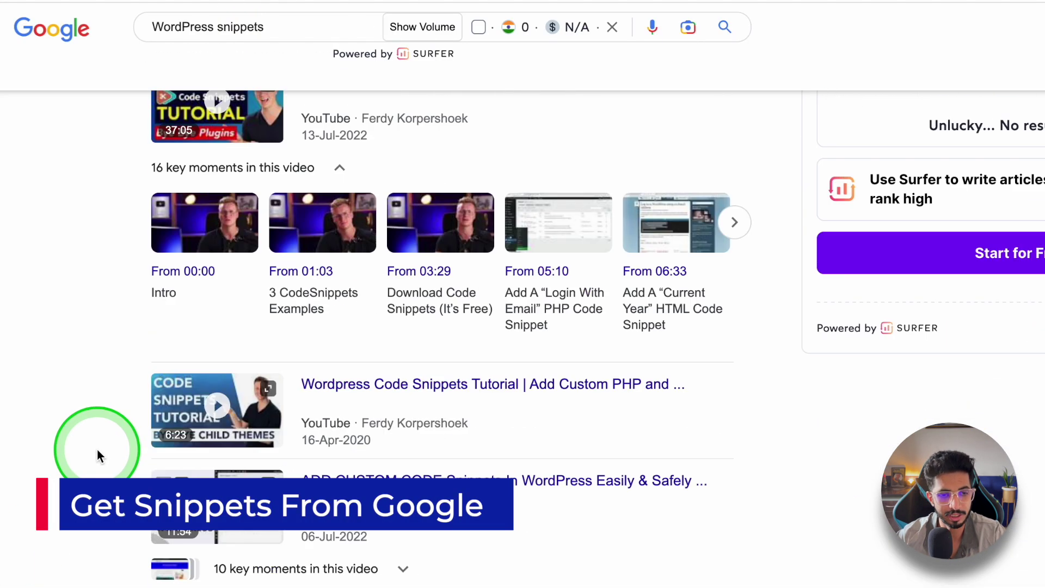
scroll(97, 449, down, 6)
scroll(126, 462, down, 5)
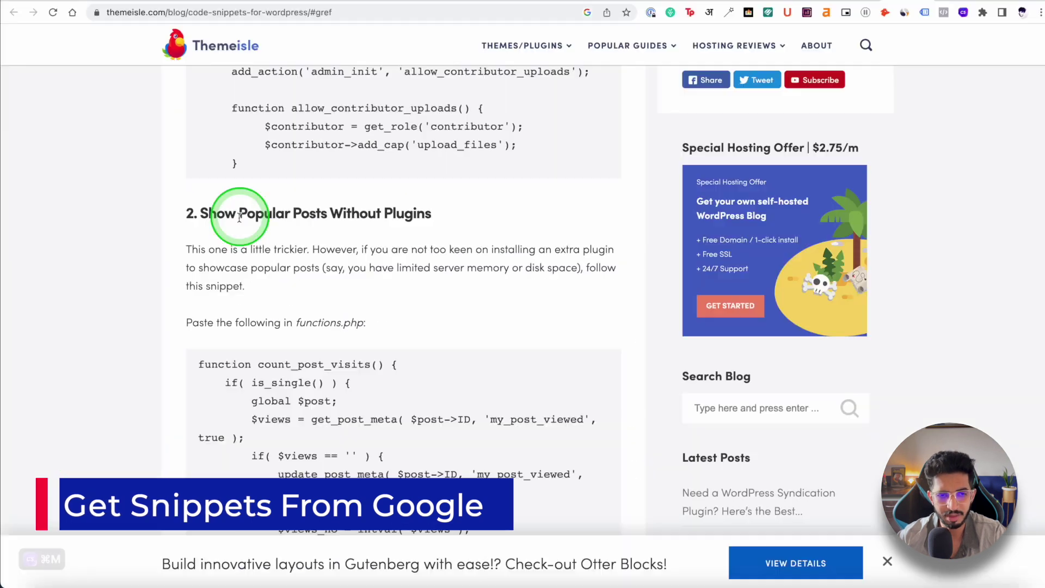
drag(239, 216, 433, 214)
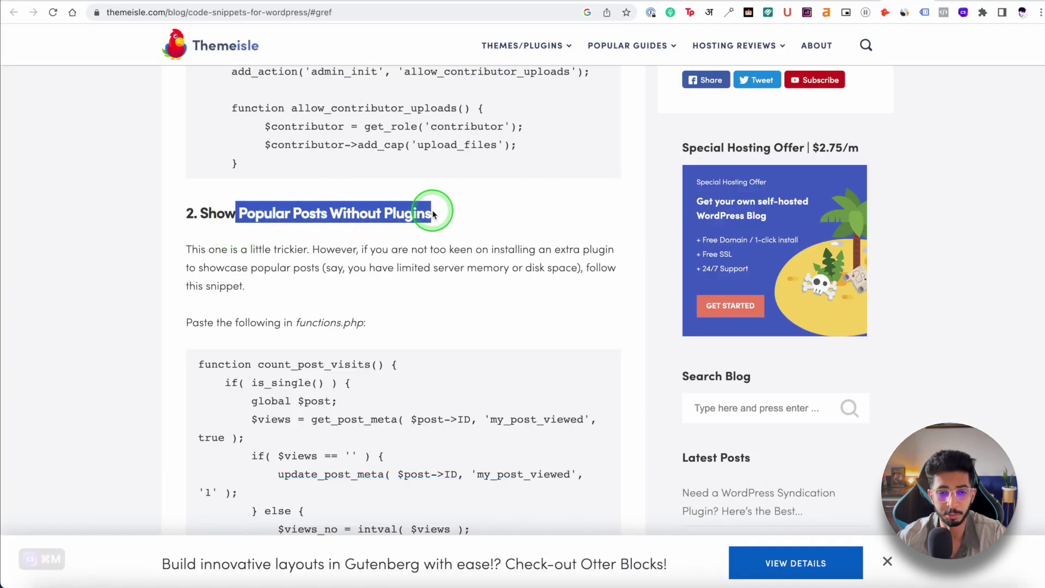
scroll(433, 214, down, 20)
scroll(359, 343, down, 20)
scroll(369, 342, up, 20)
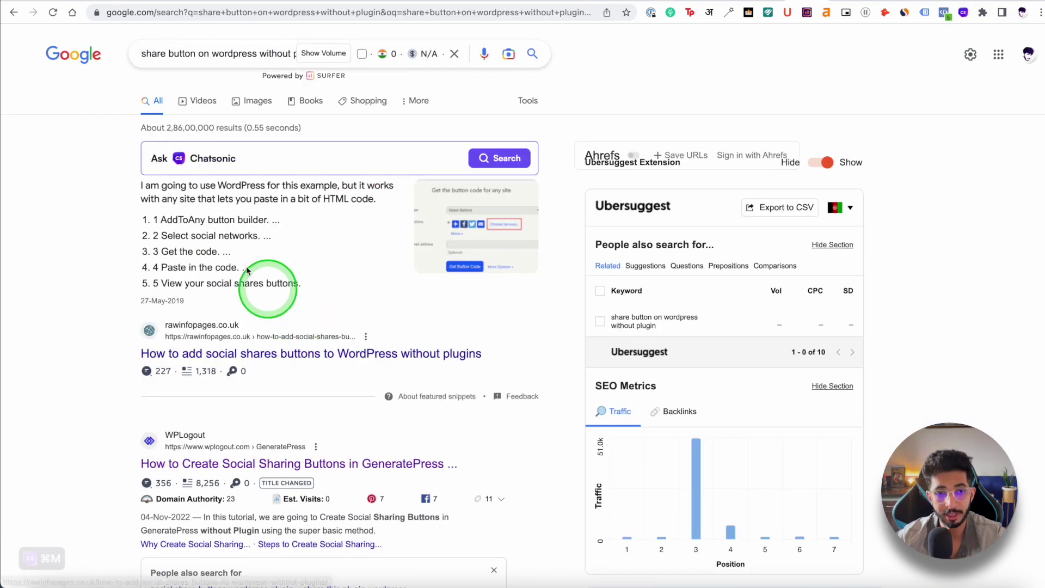
Check the Google search for a WordPress share button without a plugin and examine the Roy Tutorials article's social share PHP and CSS code
click(160, 39)
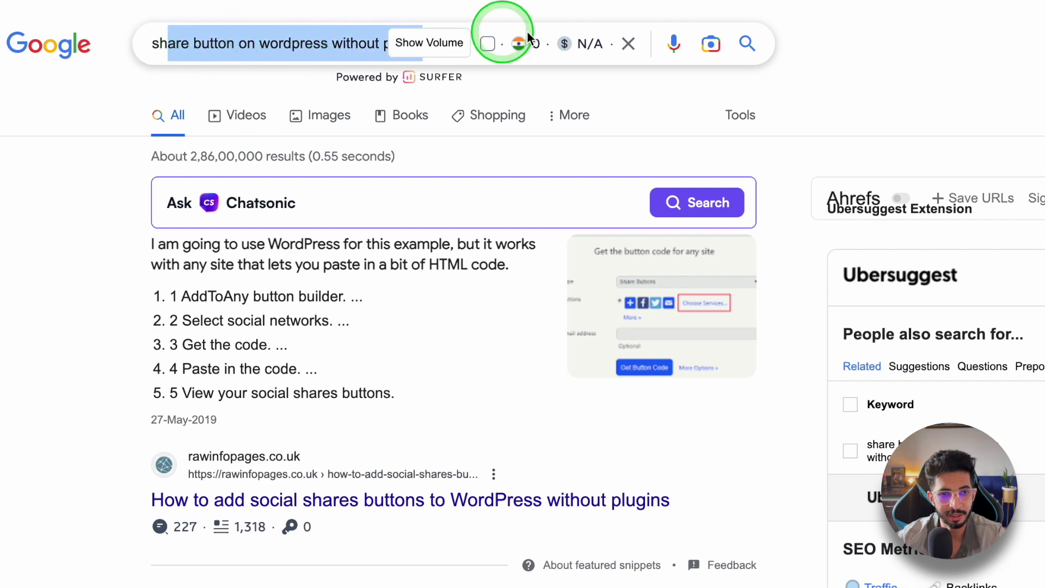
click(337, 37)
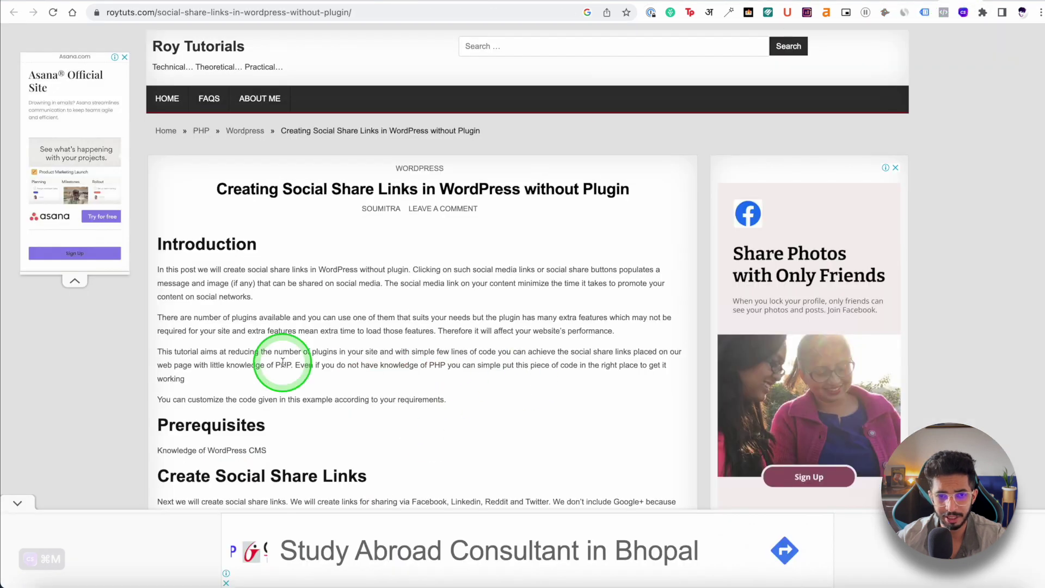
scroll(282, 362, down, 12)
scroll(350, 221, up, 5)
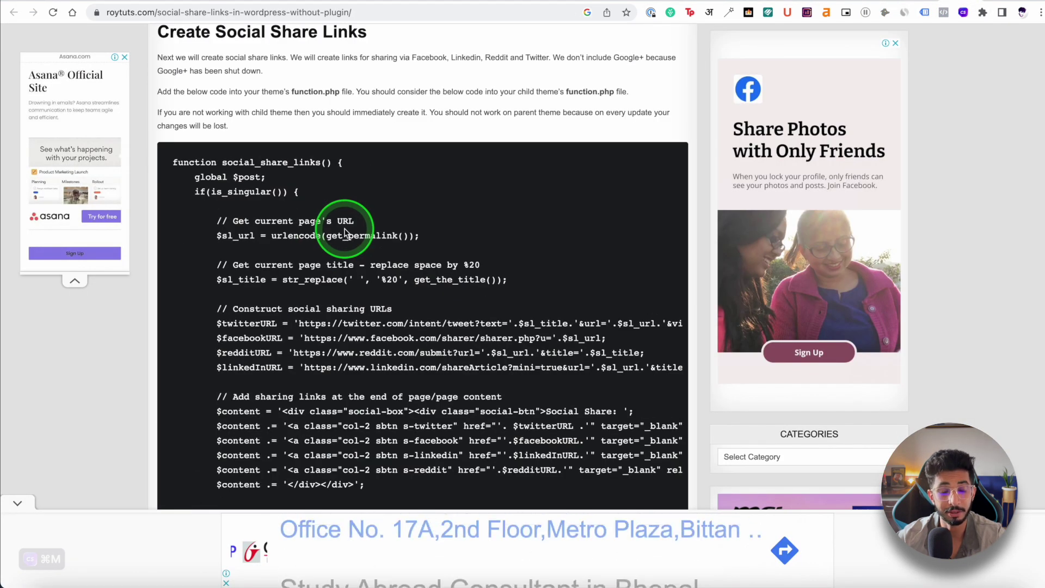
scroll(344, 233, down, 4)
scroll(196, 87, down, 15)
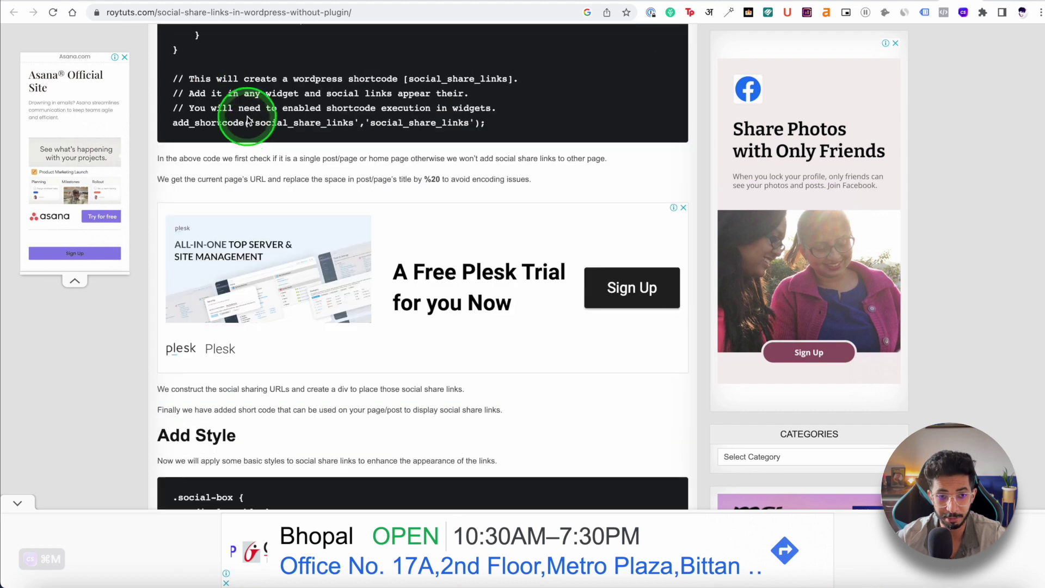
scroll(220, 128, up, 5)
scroll(188, 139, down, 16)
scroll(250, 146, down, 20)
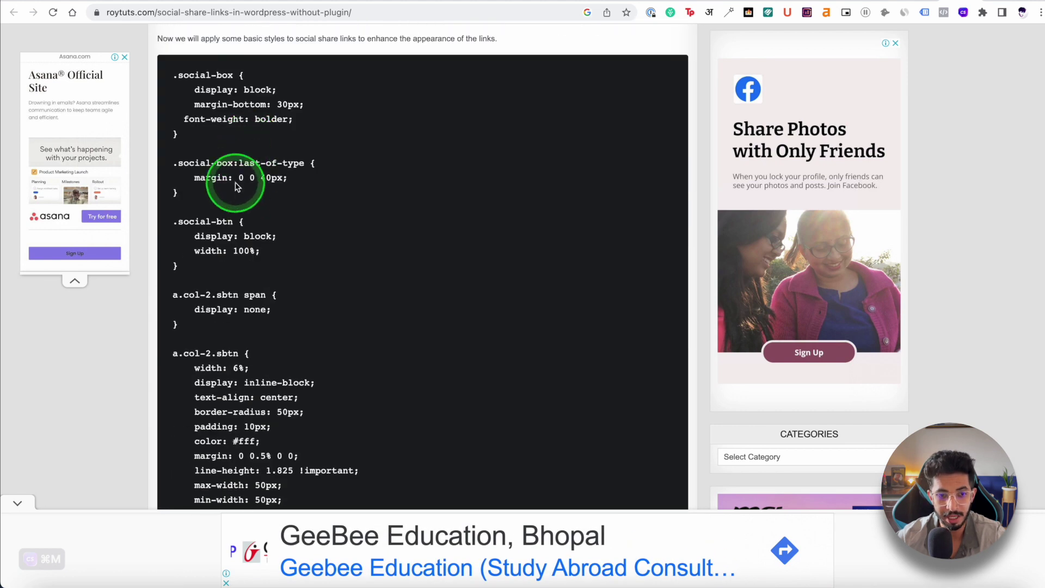
scroll(278, 240, up, 20)
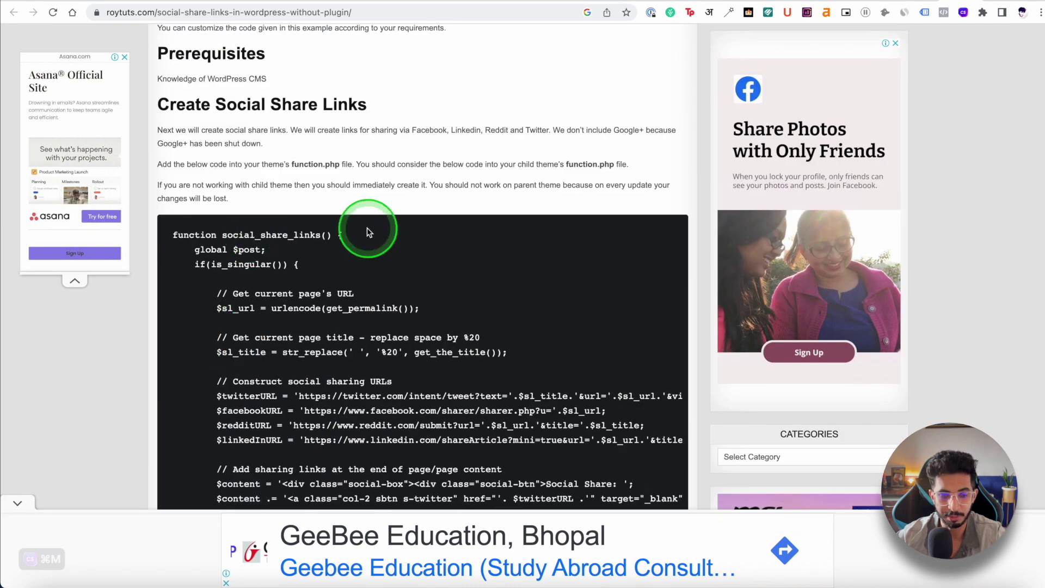
scroll(318, 319, down, 20)
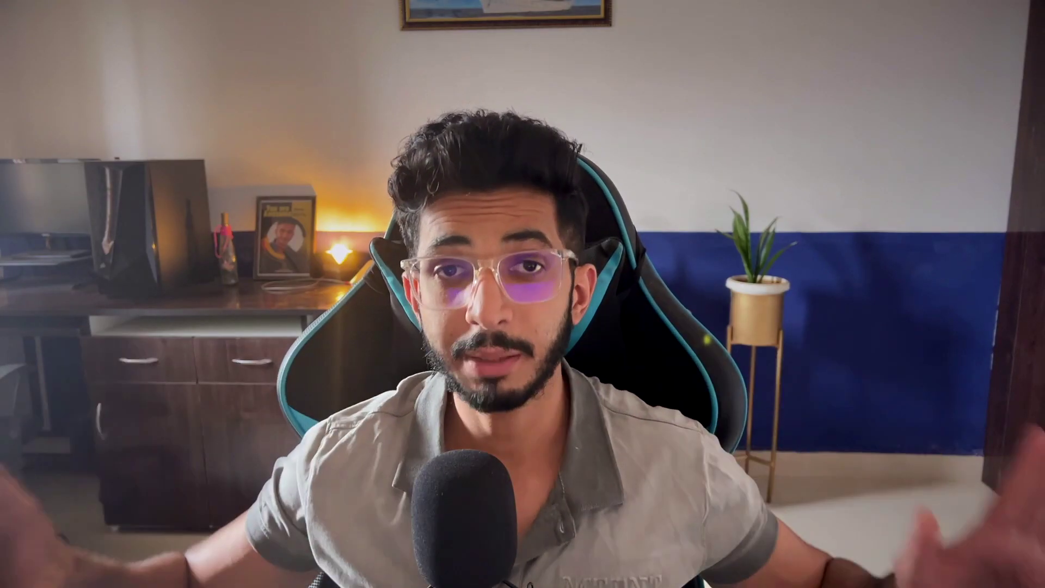